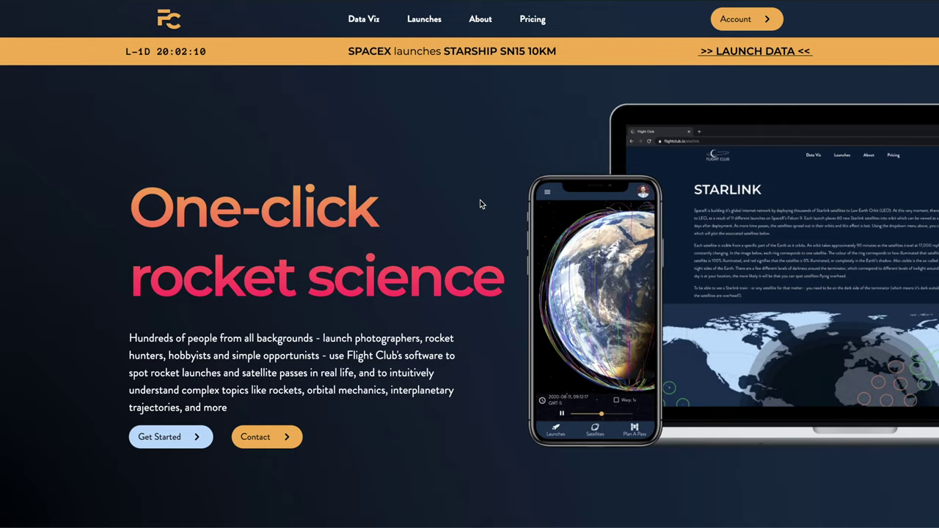
Scroll the home page down to the Photographer's Toolkit section, then back up slightly.
{"action": "scroll", "coordinate": [480, 204], "scroll_direction": "down", "scroll_amount": 5}
{"action": "scroll", "coordinate": [480, 204], "scroll_direction": "down", "scroll_amount": 2}
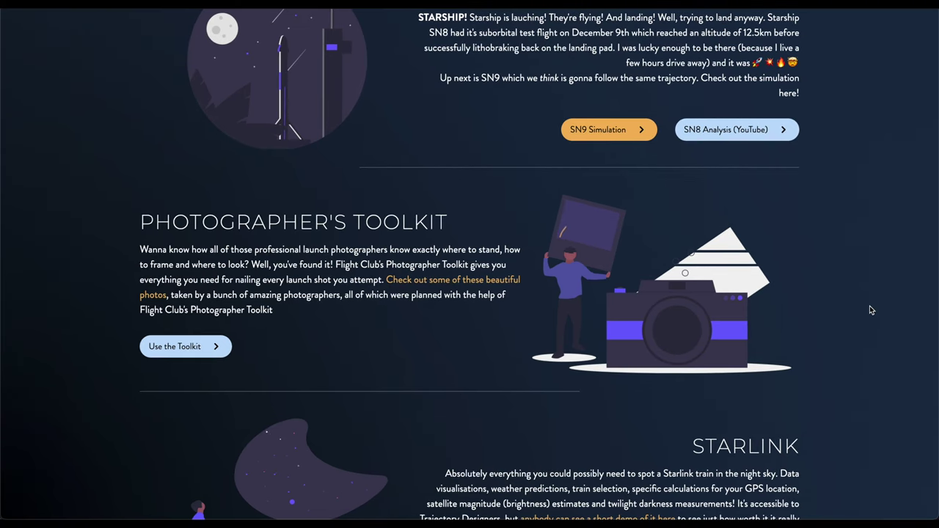
{"action": "scroll", "coordinate": [870, 310], "scroll_direction": "up", "scroll_amount": 15}
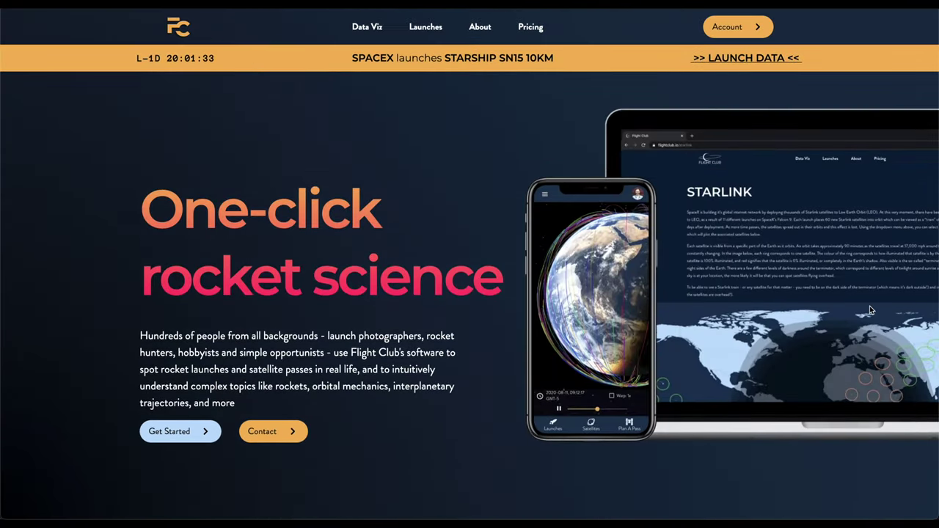
Launch the Photographer's Toolkit globe from Data Viz, orbit it, and nudge the camera panel off the corner.
{"action": "mouse_move", "coordinate": [367, 35]}
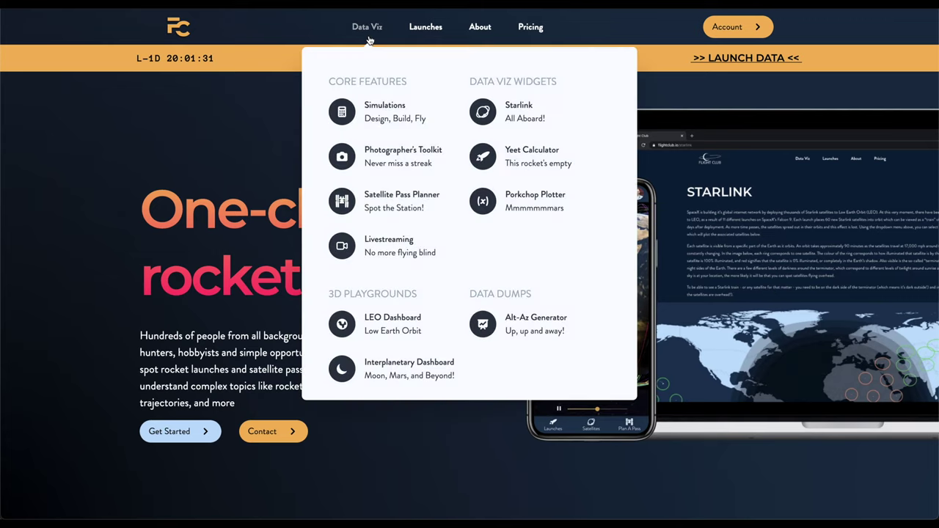
{"action": "left_click", "coordinate": [398, 158]}
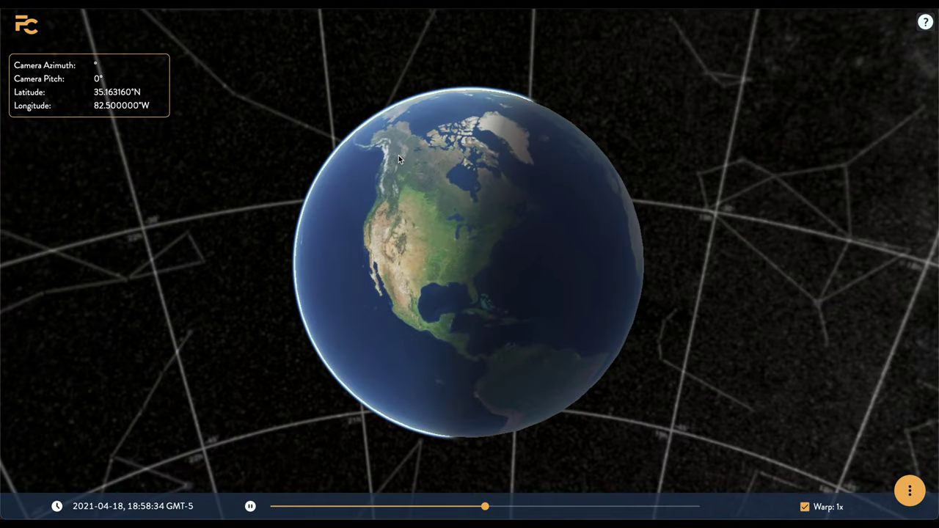
{"action": "left_click_drag", "start_coordinate": [547, 310], "coordinate": [535, 260]}
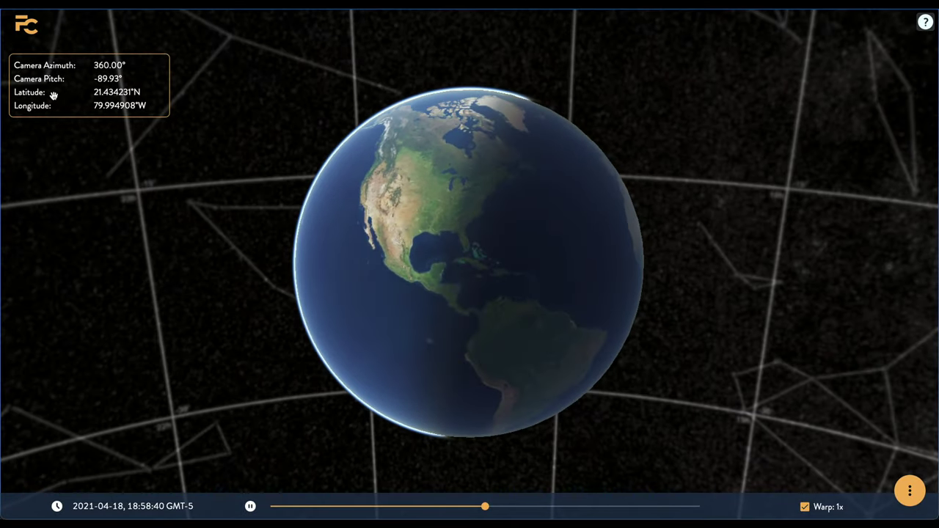
{"action": "left_click_drag", "start_coordinate": [50, 105], "coordinate": [77, 102]}
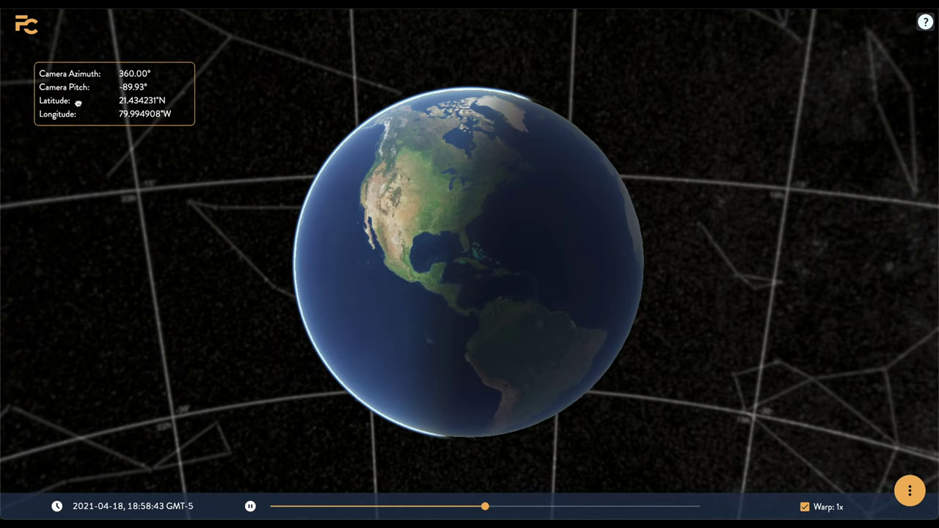
View the navigation help's Touch gesture instructions, then close the help.
{"action": "left_click", "coordinate": [924, 22]}
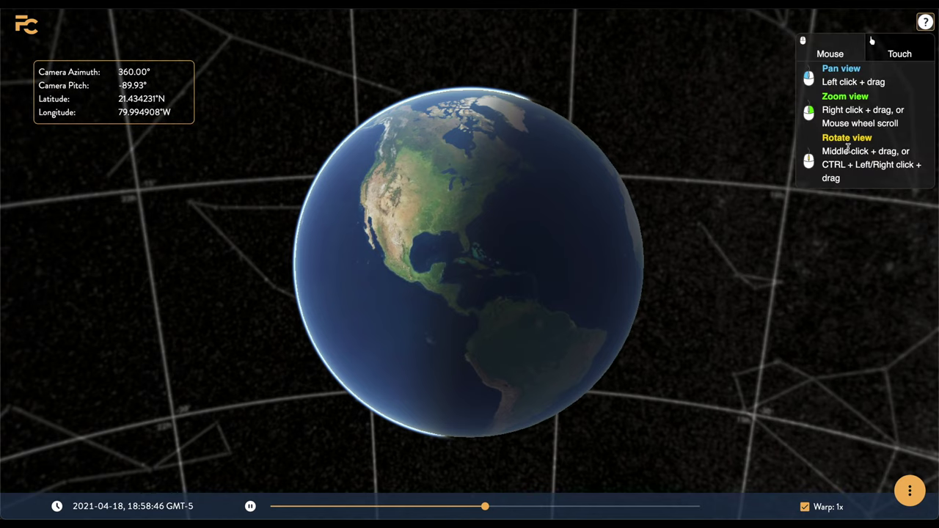
{"action": "left_click", "coordinate": [896, 55]}
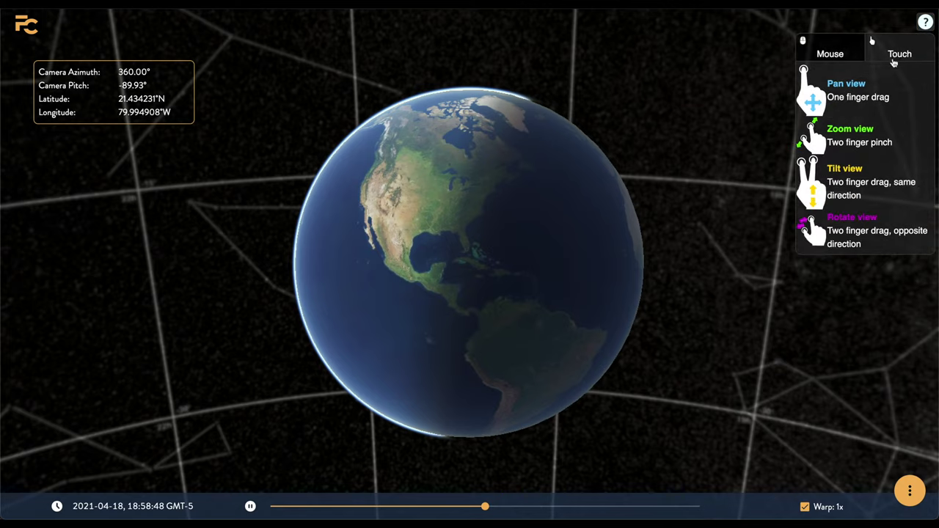
{"action": "left_click", "coordinate": [924, 24]}
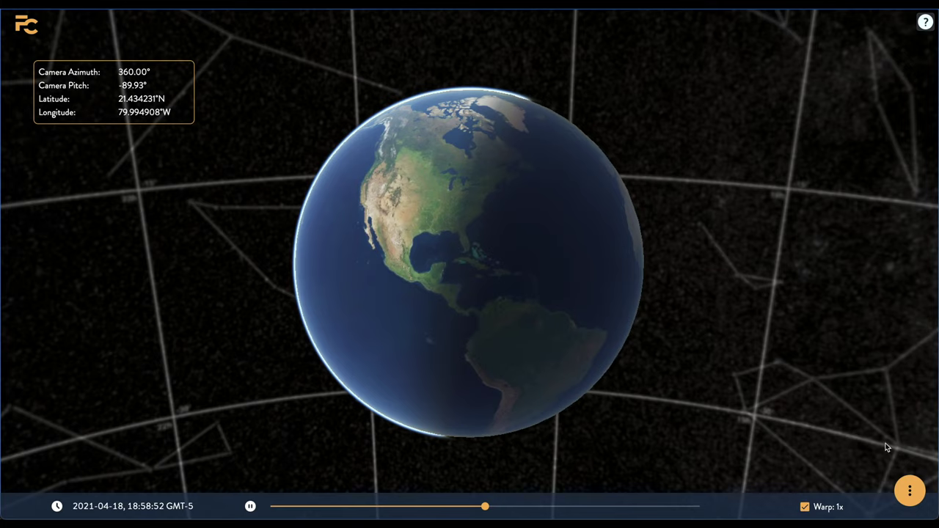
In Launch Trajectory Search, try searches for falcon, spacex, deltastarship, then crew.
{"action": "left_click", "coordinate": [909, 497]}
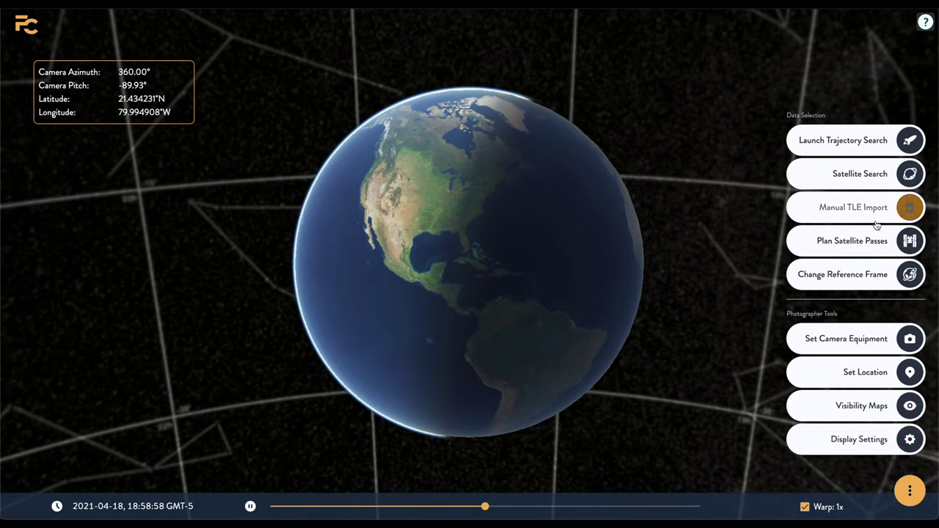
{"action": "left_click", "coordinate": [847, 150]}
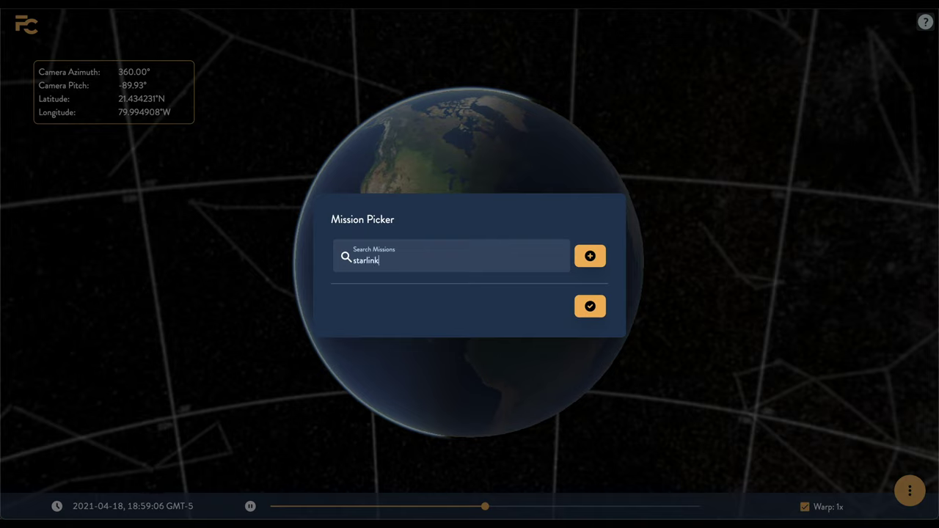
{"action": "double_click", "coordinate": [535, 263]}
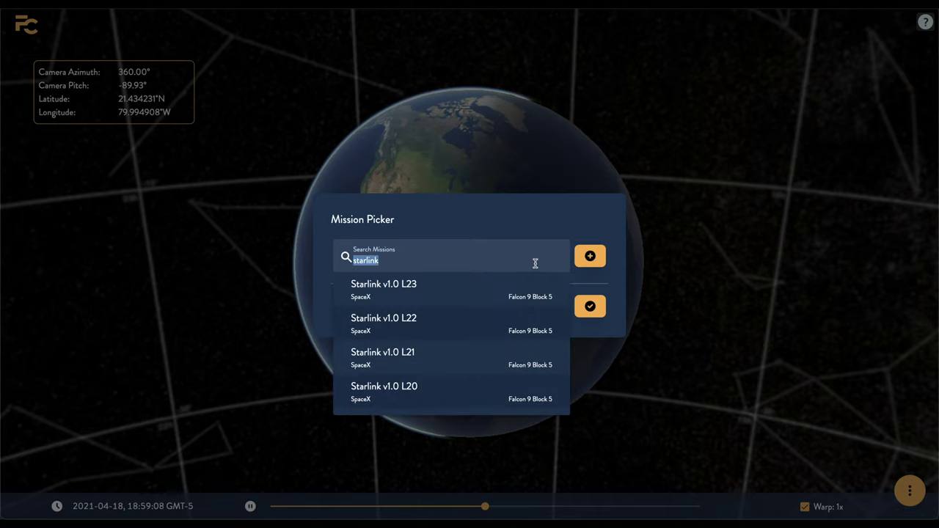
{"action": "type", "text": "falcon"}
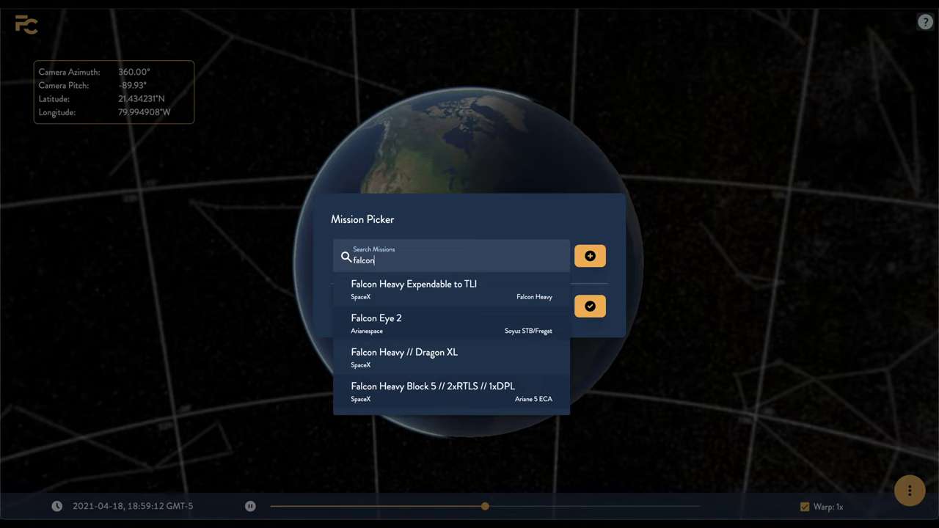
{"action": "double_click", "coordinate": [535, 263]}
{"action": "type", "text": "spacex"}
{"action": "double_click", "coordinate": [533, 262]}
{"action": "type", "text": "delta"}
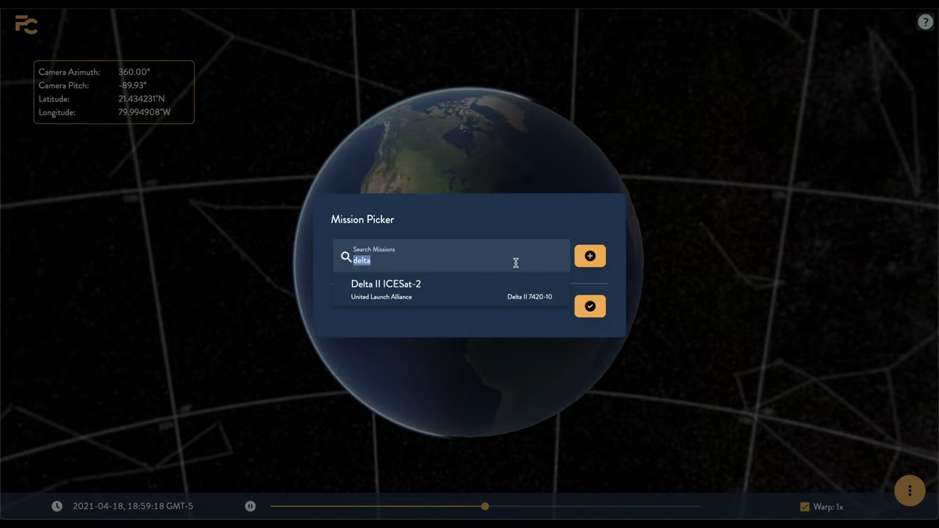
{"action": "type", "text": "starship"}
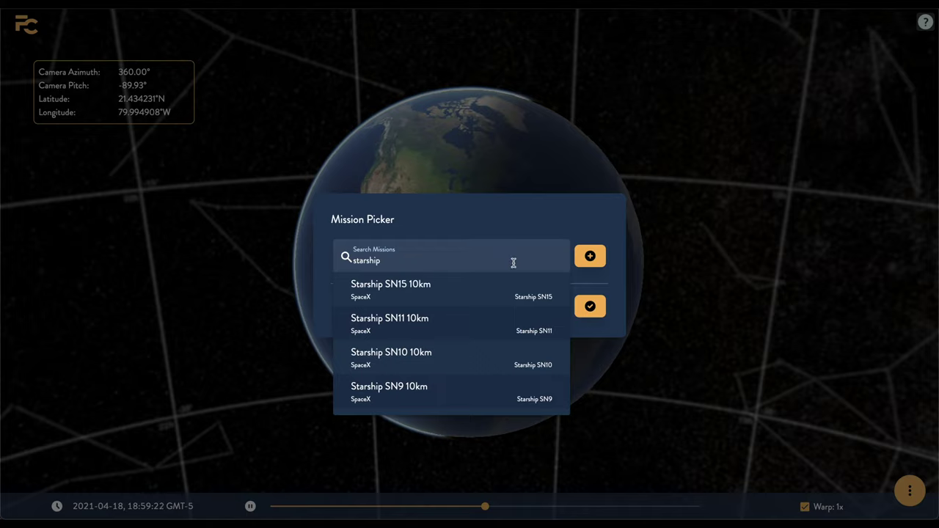
{"action": "key", "text": "ctrl+a"}
{"action": "type", "text": "c"}
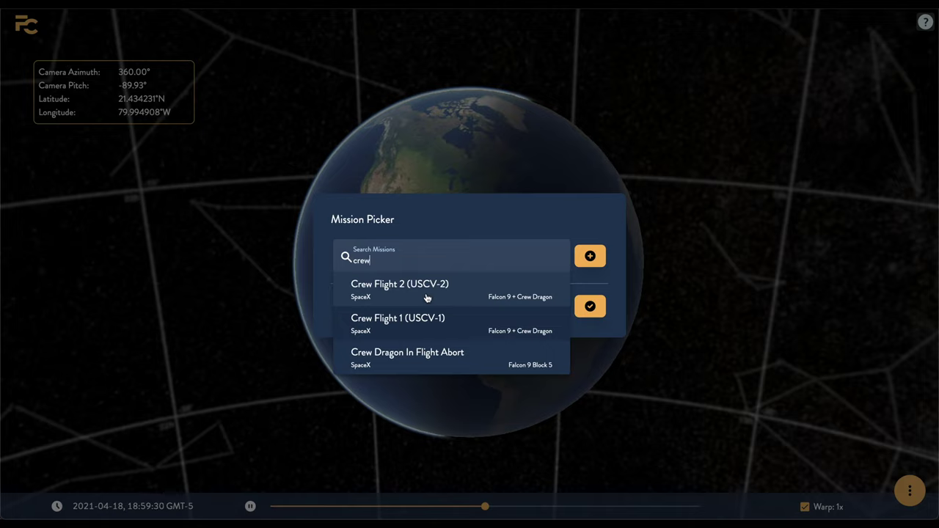
{"action": "left_click", "coordinate": [423, 297]}
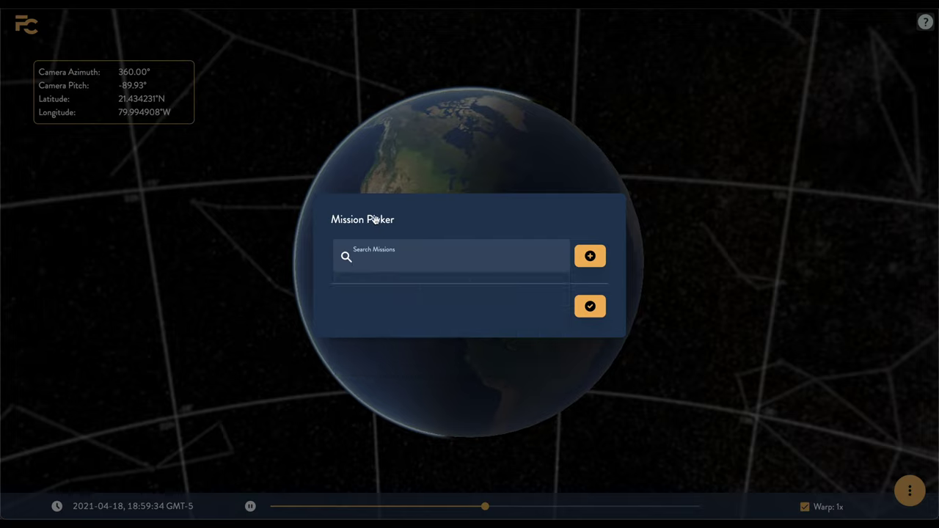
{"action": "left_click_drag", "start_coordinate": [369, 197], "coordinate": [581, 268]}
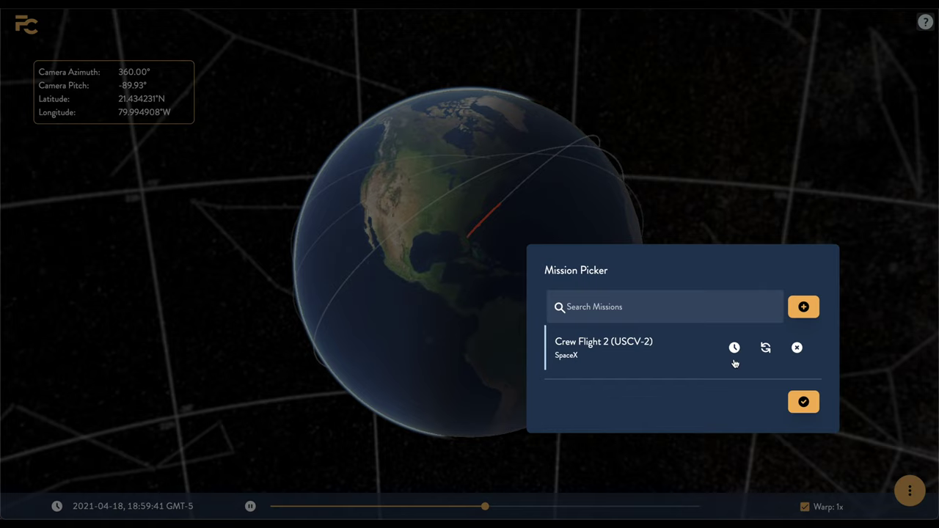
{"action": "left_click", "coordinate": [734, 348]}
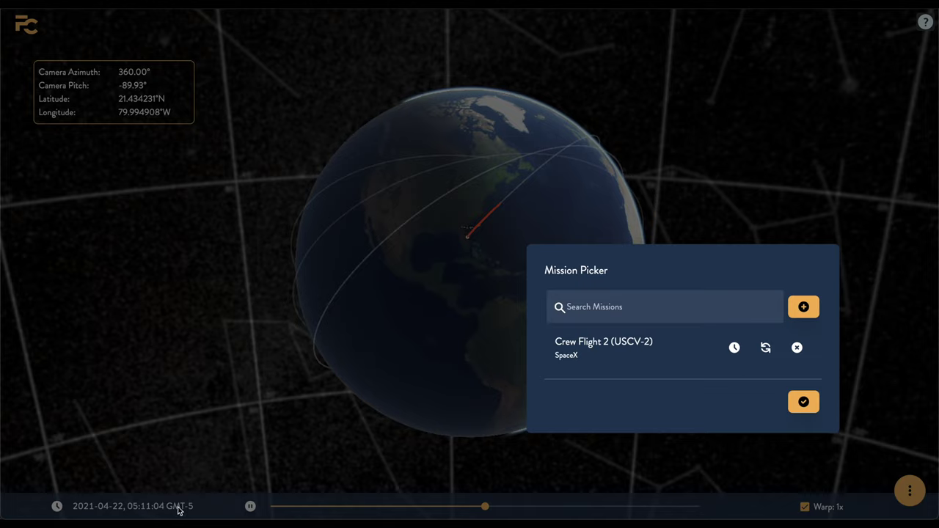
{"action": "left_click", "coordinate": [765, 347]}
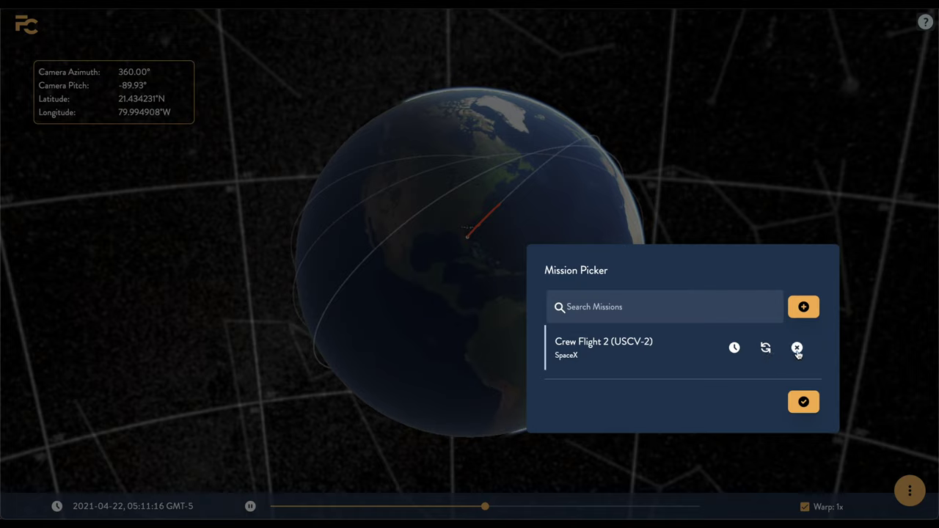
Confirm the mission selection and search the TLE Picker for 'is'.
{"action": "left_click", "coordinate": [803, 401]}
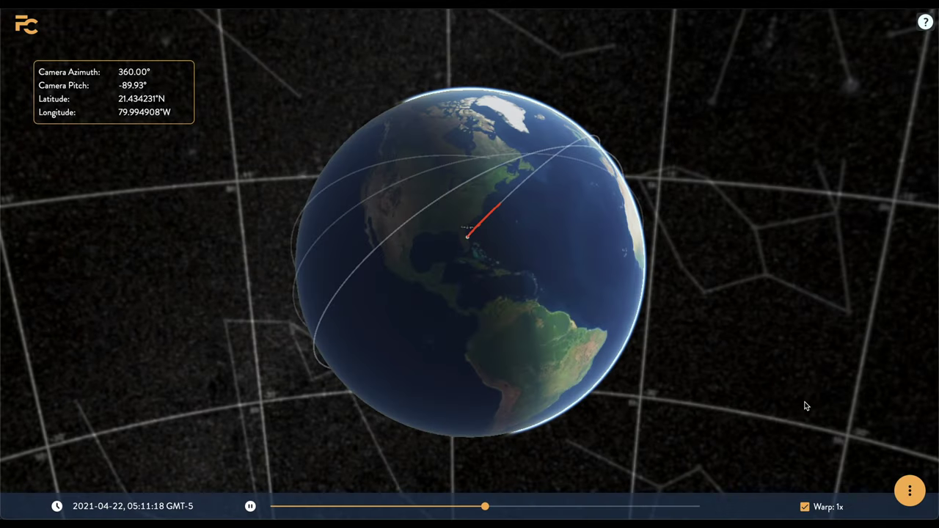
{"action": "left_click", "coordinate": [903, 484]}
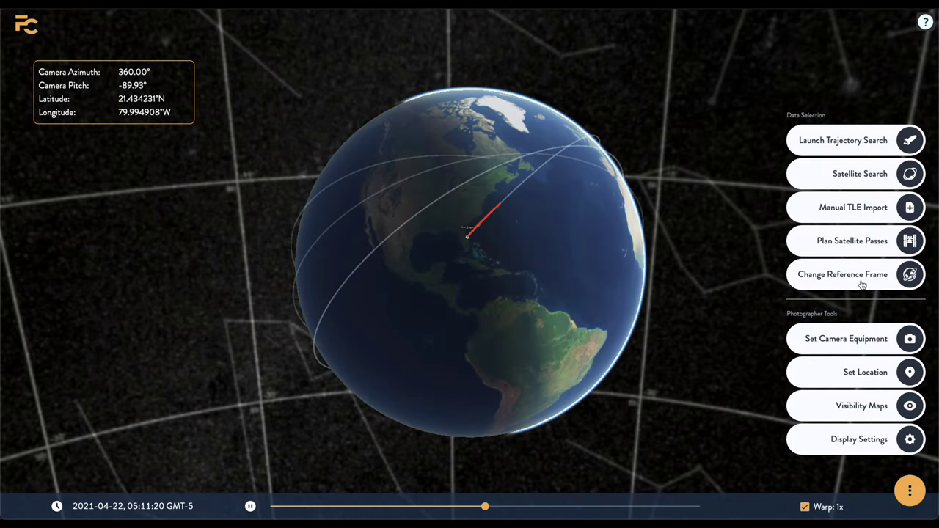
{"action": "left_click", "coordinate": [855, 182]}
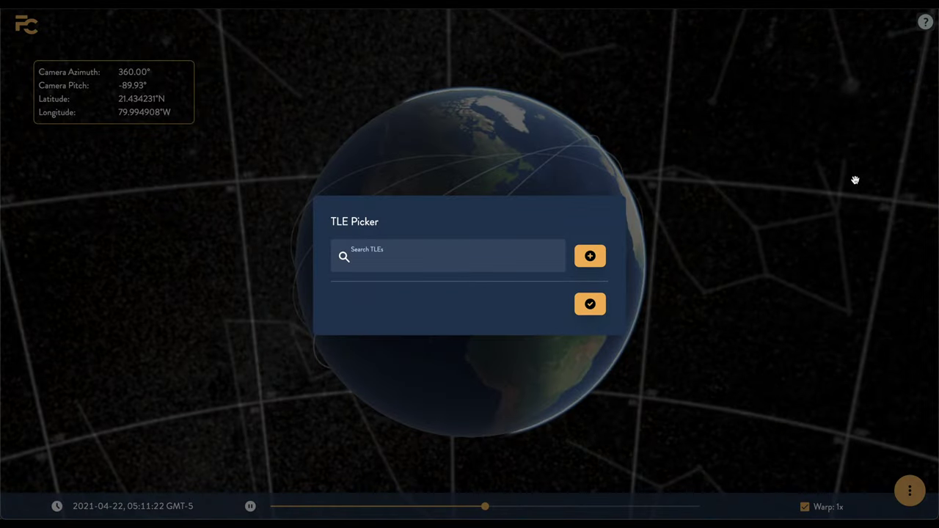
{"action": "left_click_drag", "start_coordinate": [365, 226], "coordinate": [663, 335]}
{"action": "left_click", "coordinate": [664, 365]}
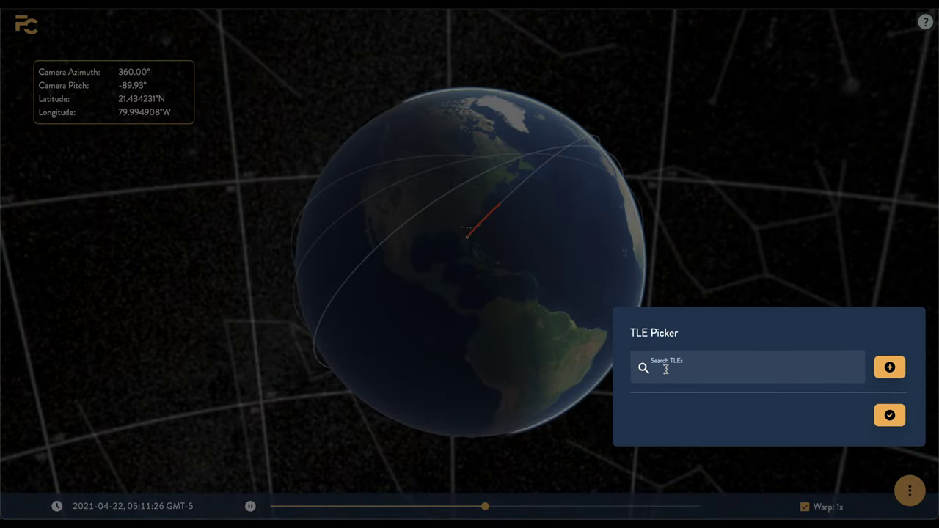
{"action": "type", "text": "iss"}
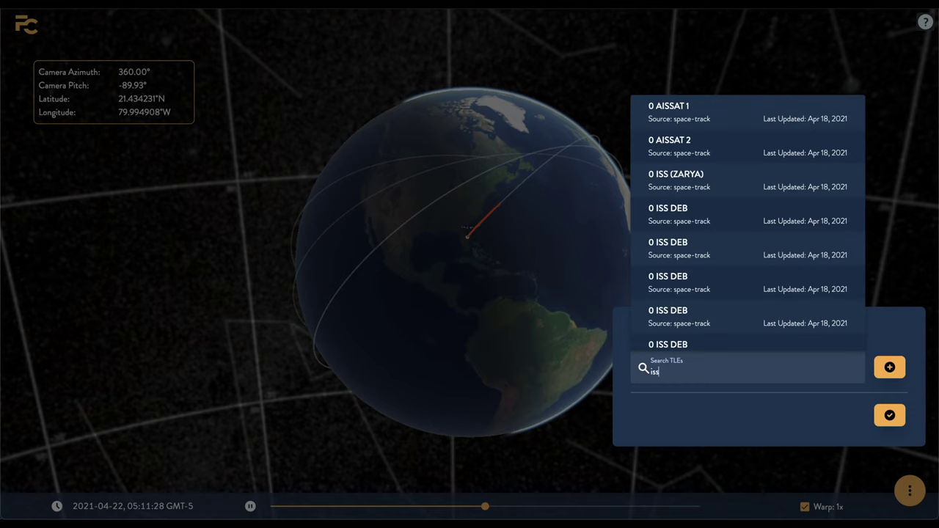
Add 0 ISS (ZARYA) from the search results and confirm the satellite choice.
{"action": "scroll", "coordinate": [687, 250], "scroll_direction": "down", "scroll_amount": 4}
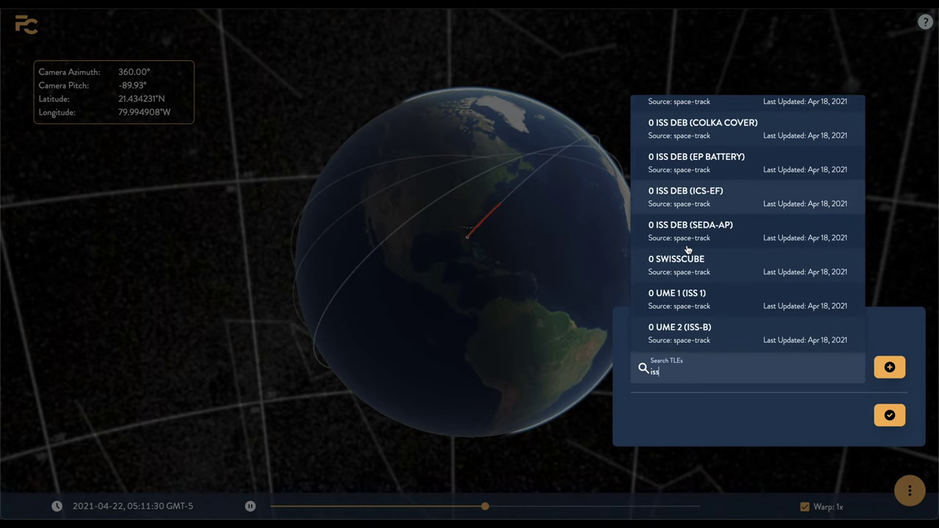
{"action": "scroll", "coordinate": [688, 249], "scroll_direction": "up", "scroll_amount": 2}
{"action": "scroll", "coordinate": [687, 249], "scroll_direction": "up", "scroll_amount": 2}
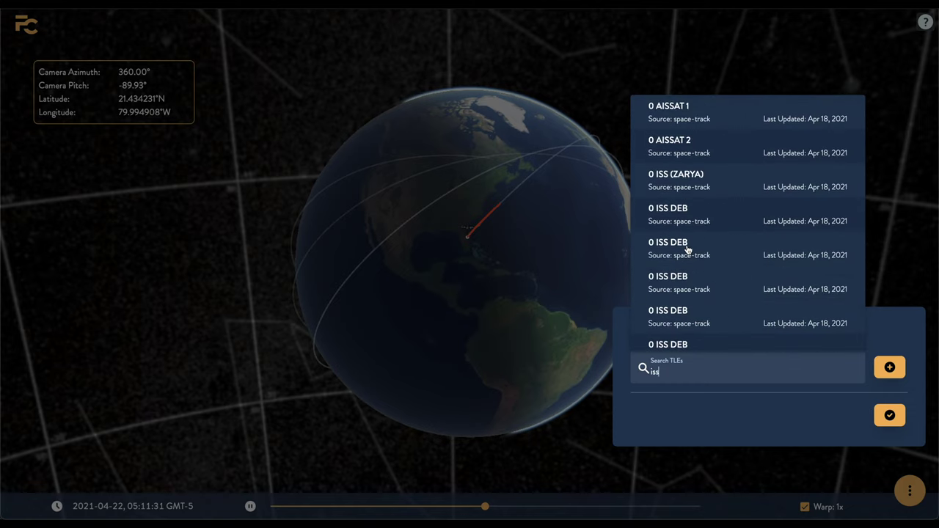
{"action": "left_click", "coordinate": [690, 179]}
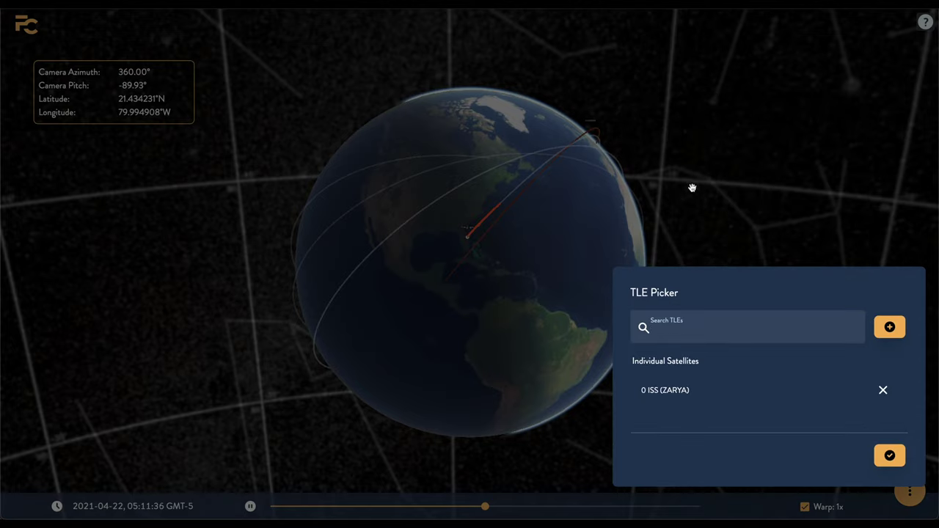
{"action": "left_click", "coordinate": [888, 454]}
Rotate and zoom the globe toward Europe and back over the Atlantic to inspect the ISS track.
{"action": "left_click_drag", "start_coordinate": [659, 196], "coordinate": [501, 243]}
{"action": "scroll", "coordinate": [484, 247], "scroll_direction": "up", "scroll_amount": 5}
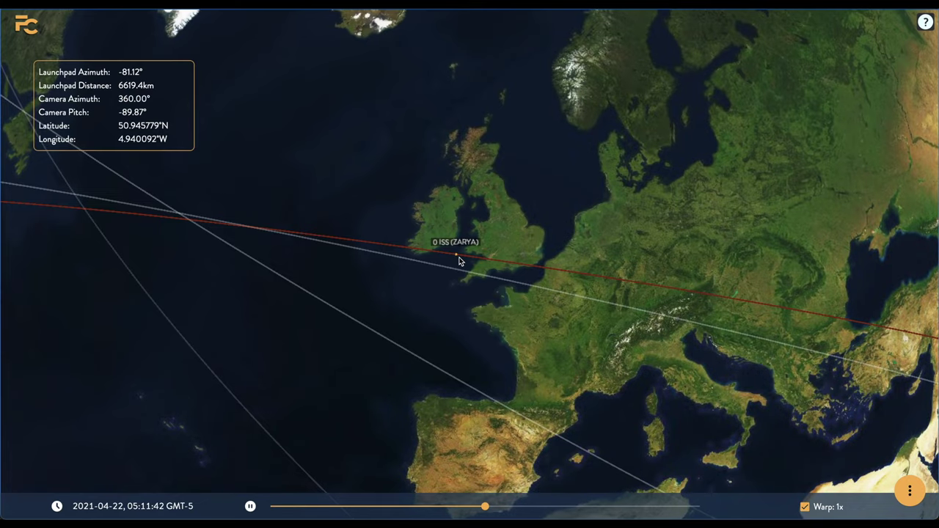
{"action": "scroll", "coordinate": [459, 256], "scroll_direction": "down", "scroll_amount": 5}
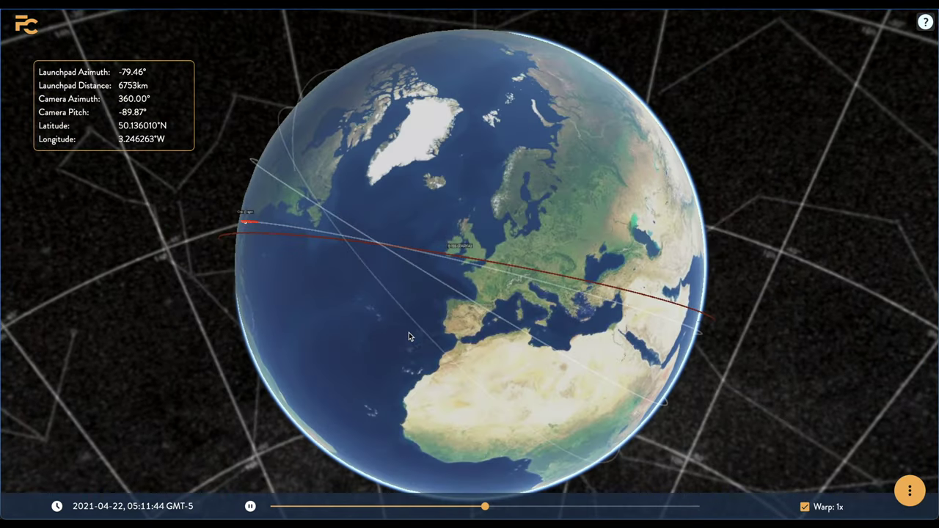
{"action": "left_click_drag", "start_coordinate": [408, 332], "coordinate": [608, 230]}
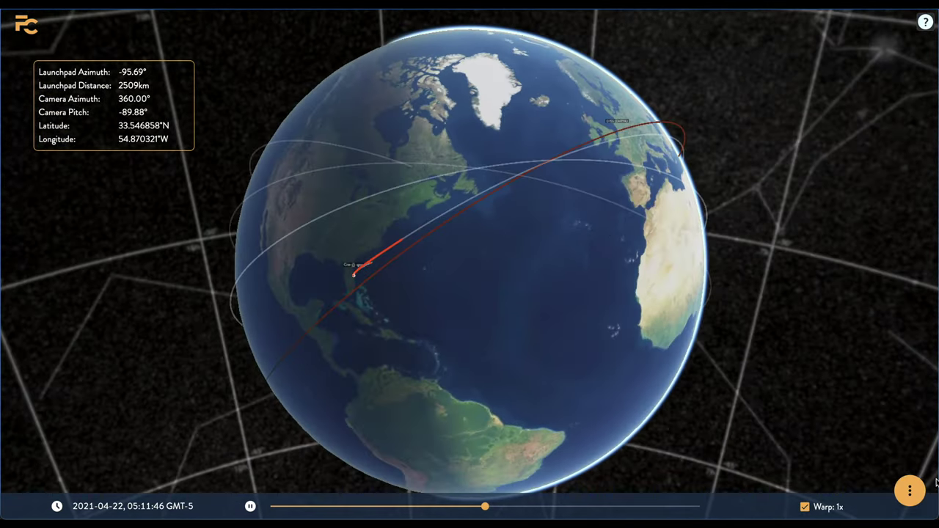
{"action": "left_click", "coordinate": [911, 489]}
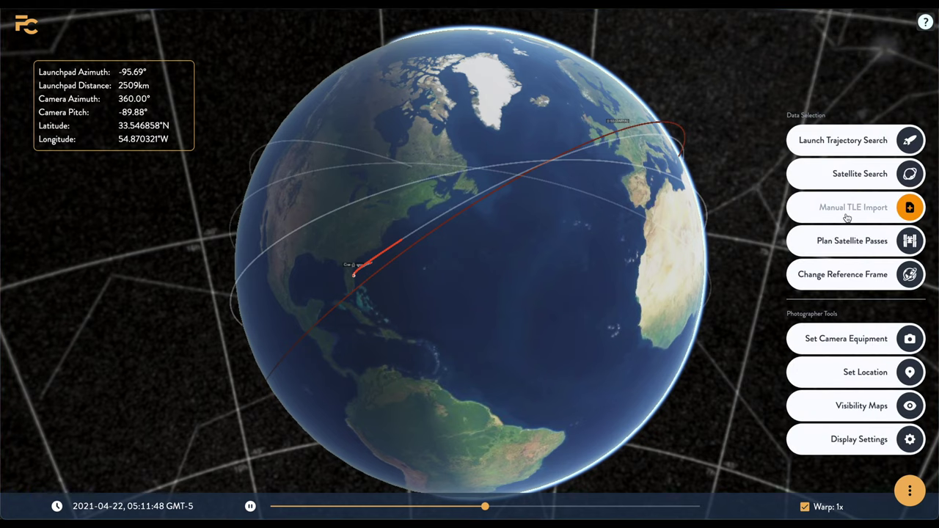
Open the Manual TLE Import window and close it without importing anything.
{"action": "left_click", "coordinate": [846, 212]}
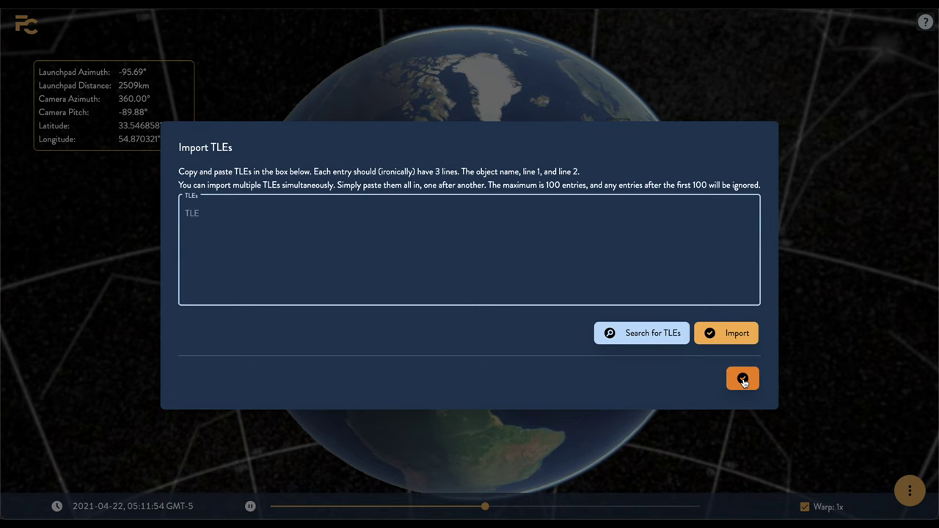
{"action": "left_click", "coordinate": [742, 380]}
Plan ISS (ZARYA) passes over Cocoa Beach, expand the 24° Apr 19 pass, then return to the globe.
{"action": "left_click", "coordinate": [909, 490]}
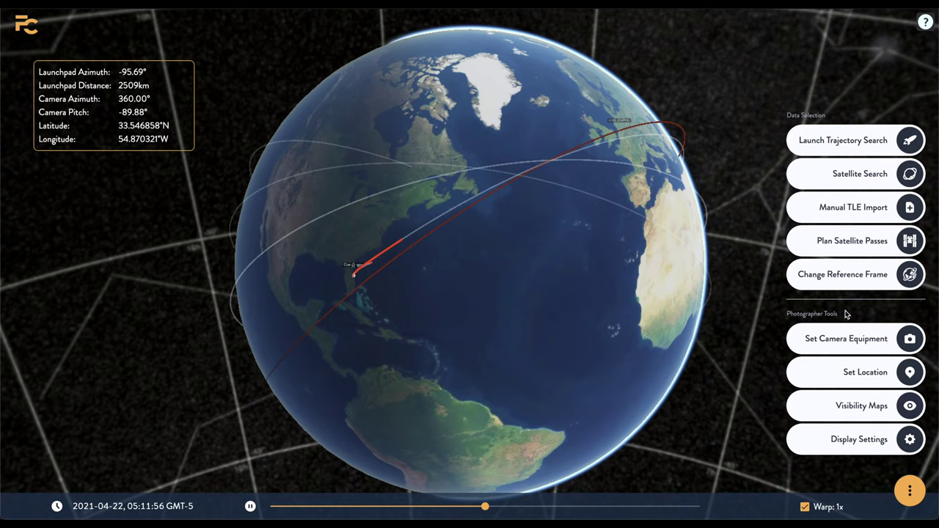
{"action": "left_click", "coordinate": [877, 248]}
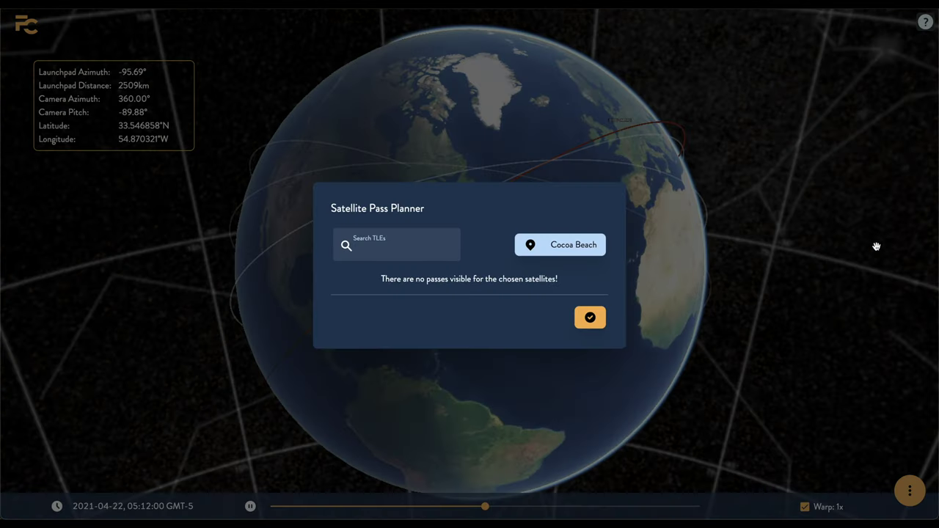
{"action": "left_click", "coordinate": [410, 252]}
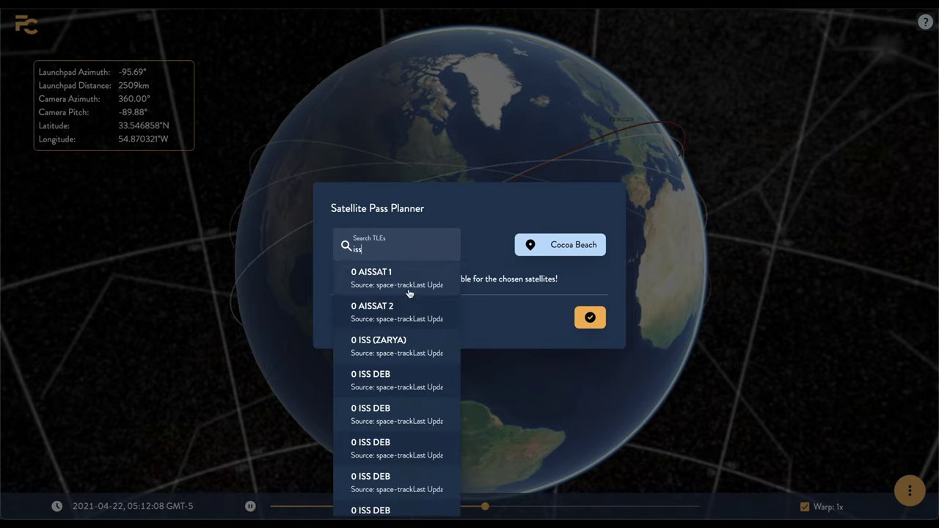
{"action": "left_click", "coordinate": [405, 349]}
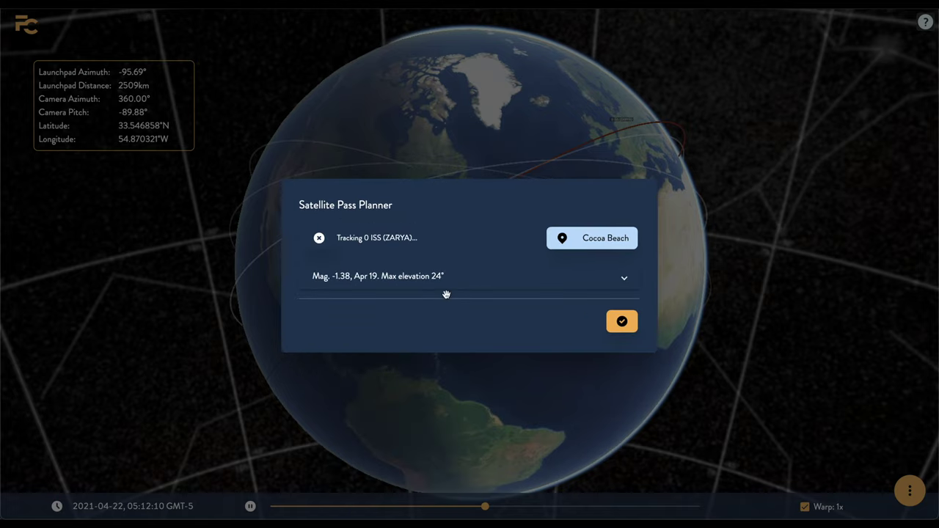
{"action": "left_click", "coordinate": [464, 279]}
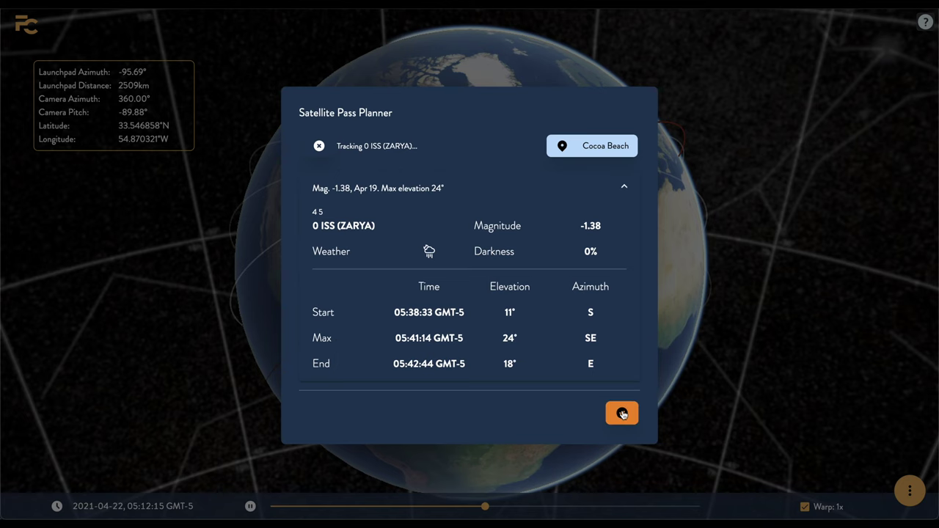
{"action": "left_click", "coordinate": [622, 412]}
{"action": "left_click", "coordinate": [909, 491]}
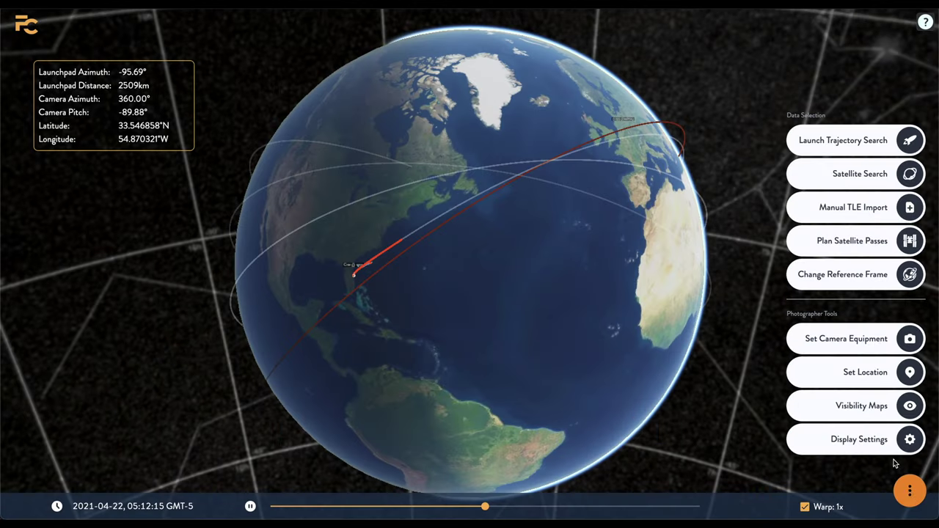
Switch the reference frame to Inertial, then back to Fixed, and confirm.
{"action": "left_click", "coordinate": [880, 285]}
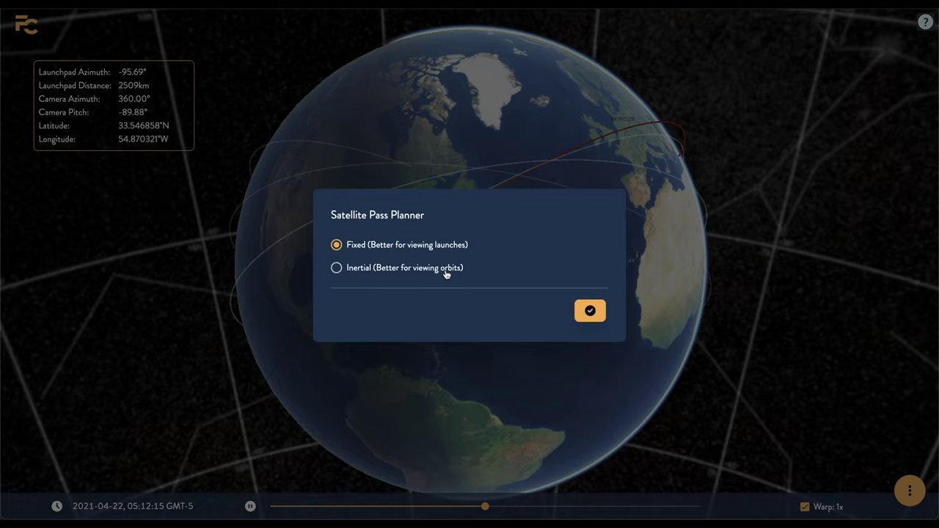
{"action": "left_click", "coordinate": [443, 271]}
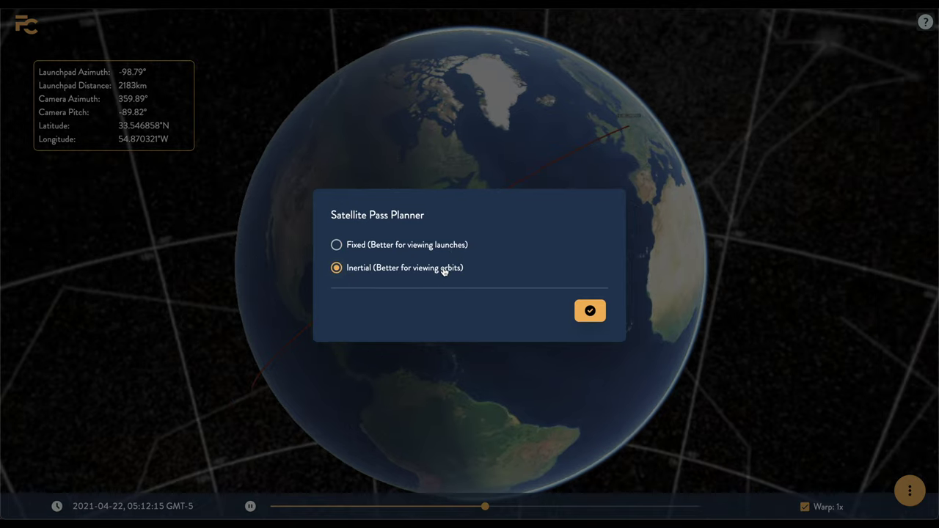
{"action": "left_click", "coordinate": [457, 249]}
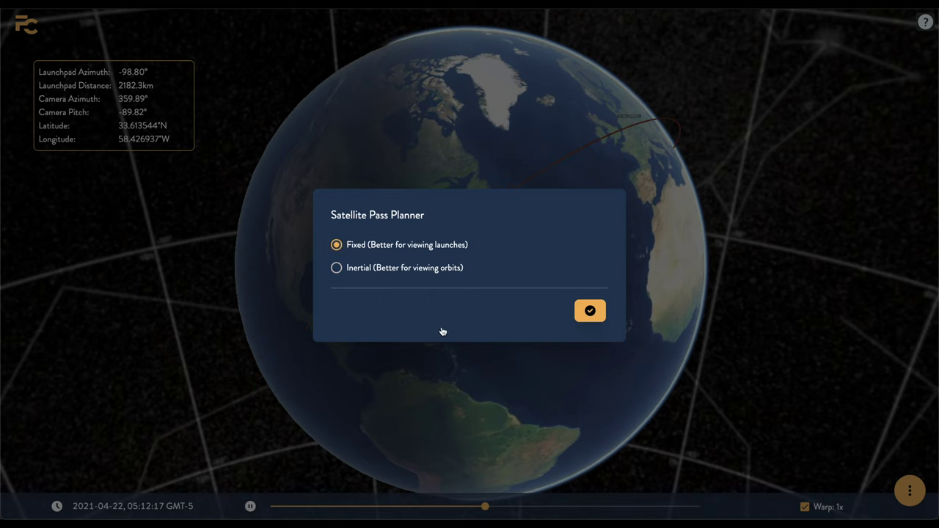
{"action": "left_click", "coordinate": [590, 311]}
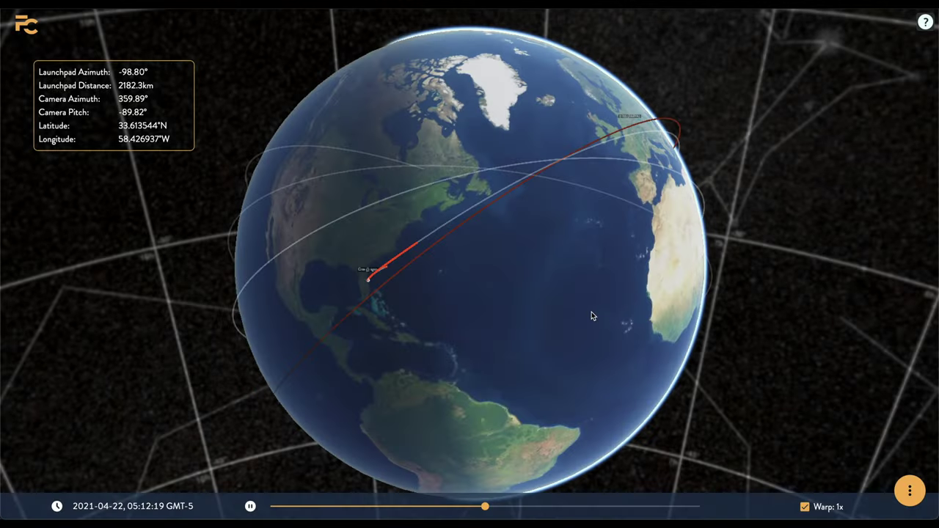
Delete 0 ISS (ZARYA) in the TLE Picker and confirm, leaving only Crew Flight 2.
{"action": "left_click_drag", "start_coordinate": [533, 324], "coordinate": [643, 275]}
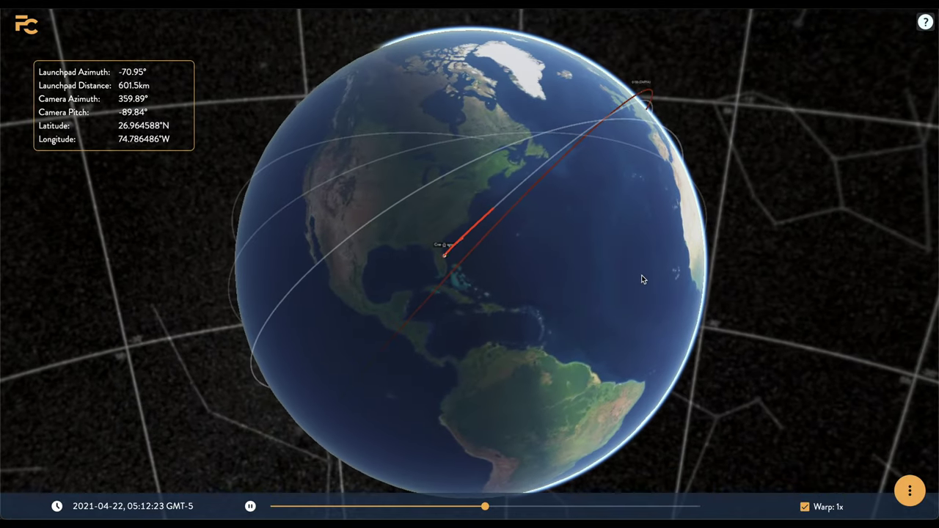
{"action": "left_click", "coordinate": [910, 490]}
{"action": "left_click", "coordinate": [829, 184]}
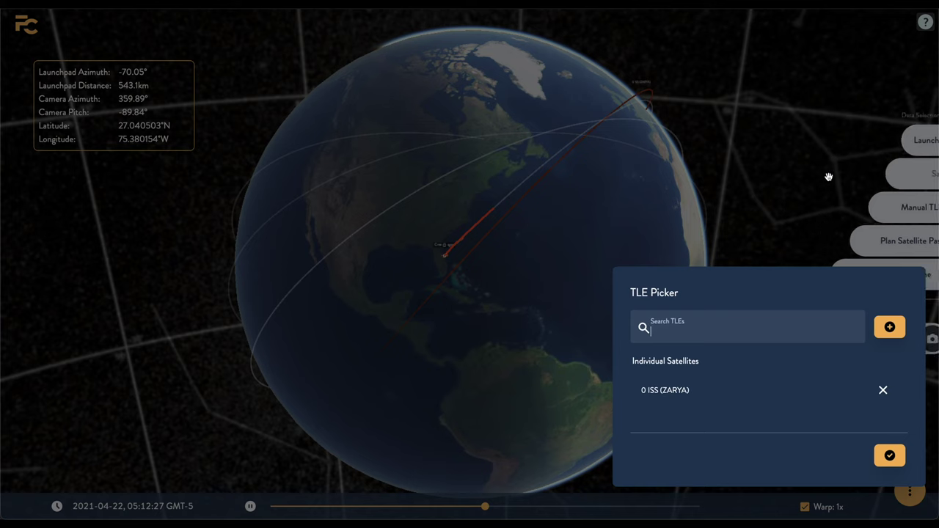
{"action": "left_click", "coordinate": [883, 391]}
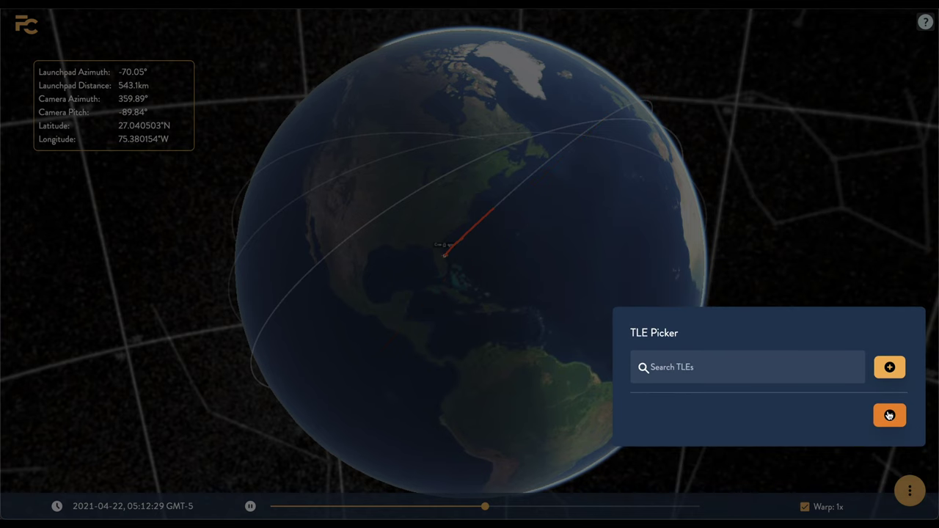
{"action": "left_click", "coordinate": [888, 414]}
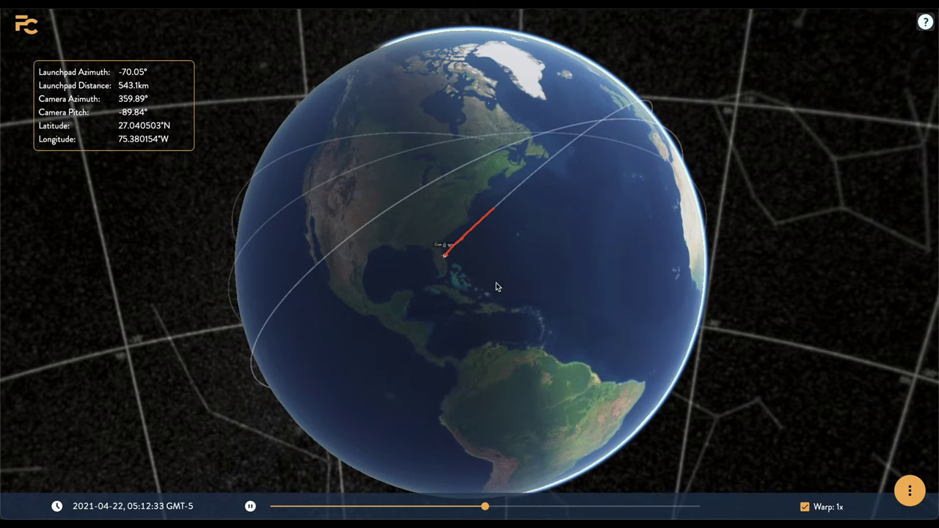
Tilt the view, advance Crew Dragon just past liftoff to 05:12:18, and reset warp to 1x.
{"action": "scroll", "coordinate": [453, 259], "scroll_direction": "up", "scroll_amount": 5}
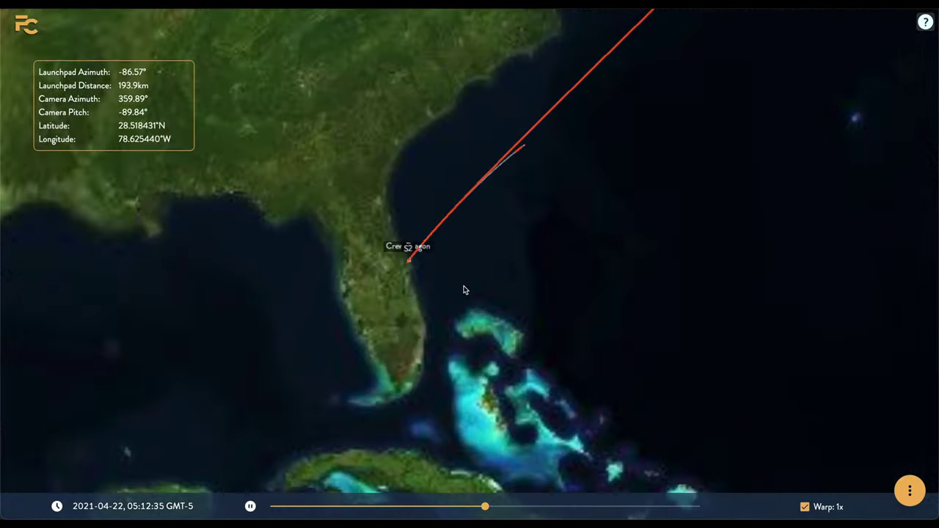
{"action": "left_click_drag", "start_coordinate": [470, 299], "coordinate": [476, 208]}
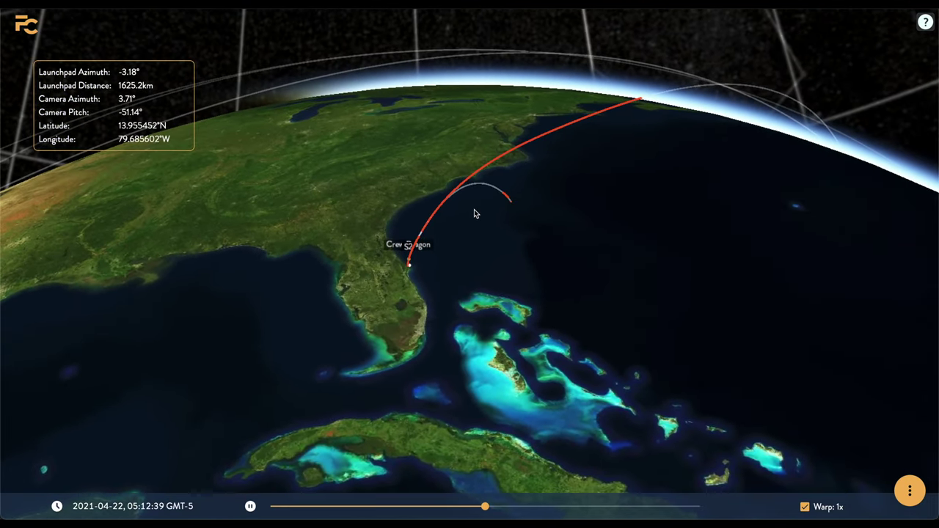
{"action": "mouse_move", "coordinate": [485, 506]}
{"action": "left_mouse_down"}
{"action": "mouse_move", "coordinate": [549, 506]}
{"action": "mouse_move", "coordinate": [421, 506]}
{"action": "mouse_move", "coordinate": [477, 505]}
{"action": "left_mouse_up"}
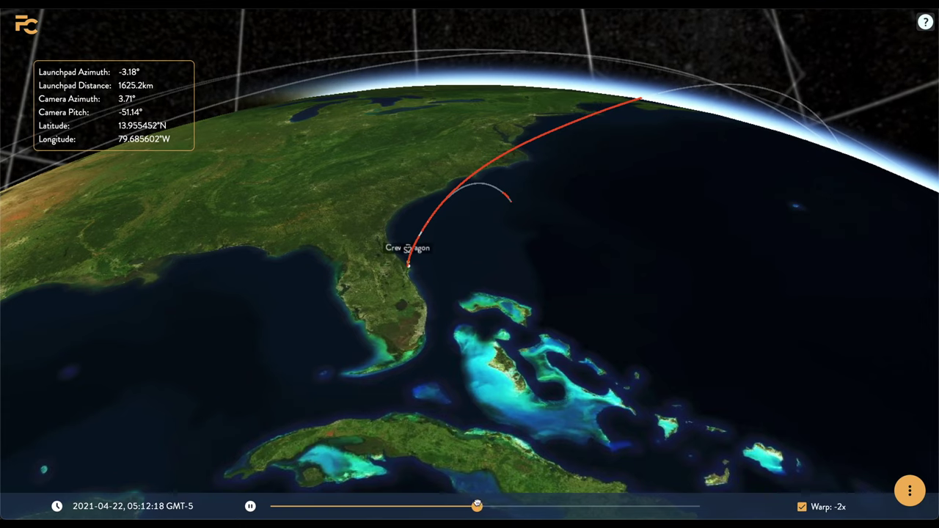
{"action": "left_click", "coordinate": [803, 507]}
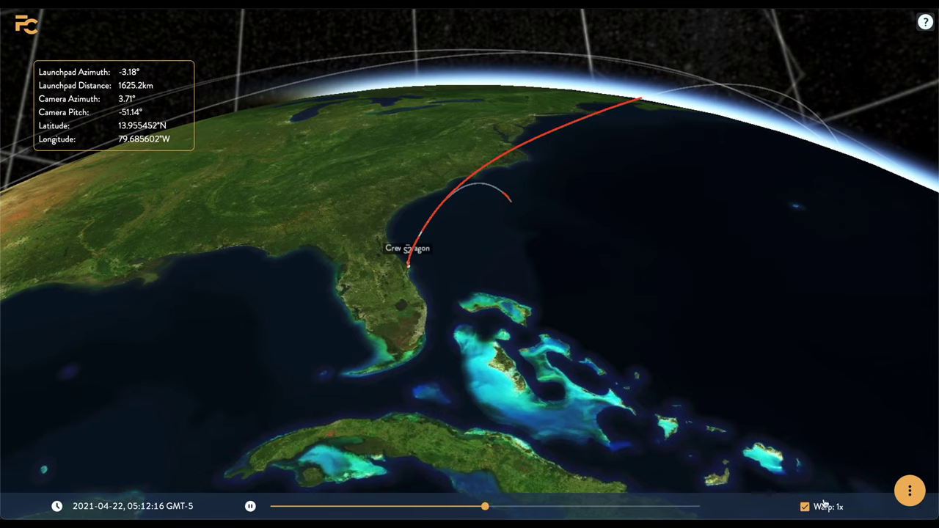
{"action": "left_click", "coordinate": [910, 490]}
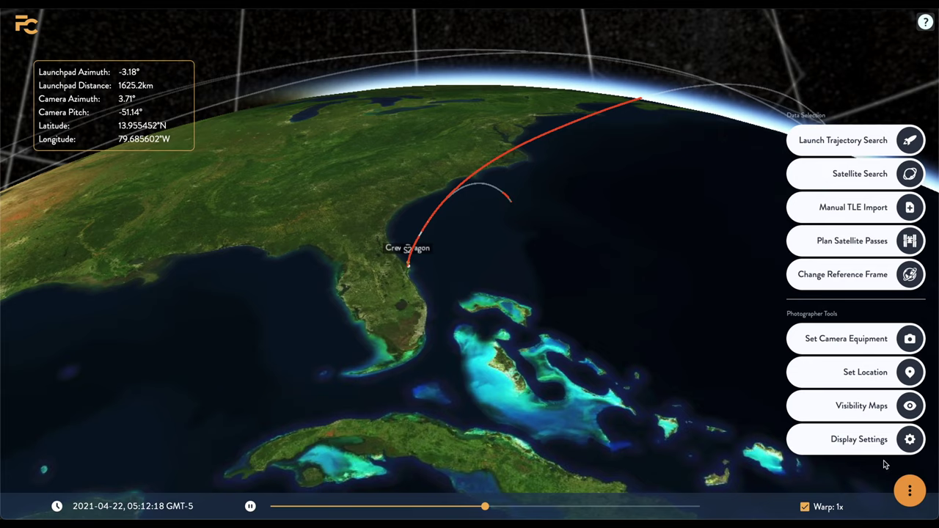
Set the camera equipment to a 55 mm focal length, Nikon DX/APS-C (1.53x) sensor, and Portrait orientation.
{"action": "left_click", "coordinate": [862, 351]}
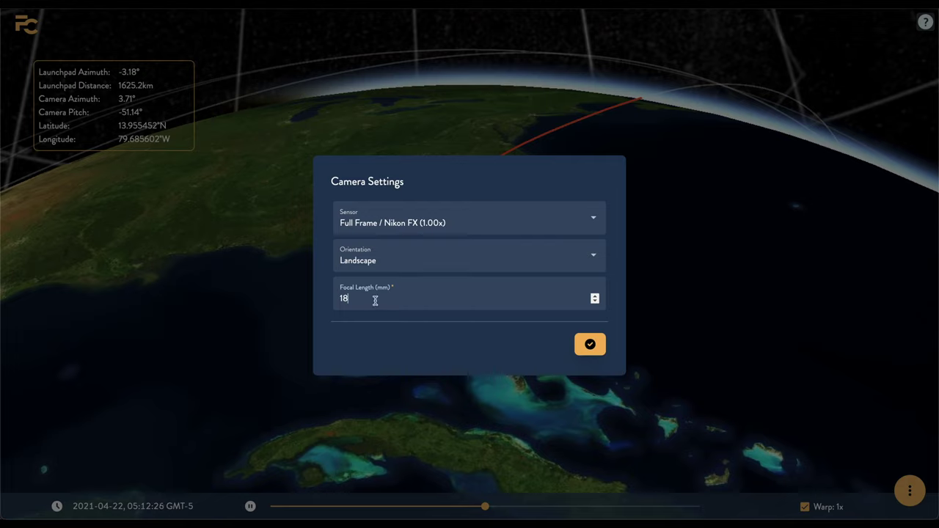
{"action": "double_click", "coordinate": [375, 300]}
{"action": "type", "text": "55"}
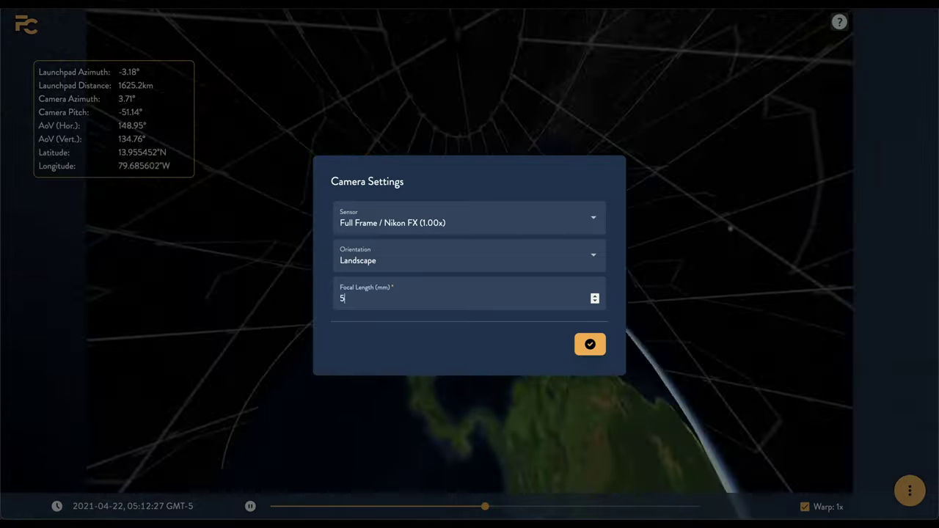
{"action": "left_click", "coordinate": [437, 224]}
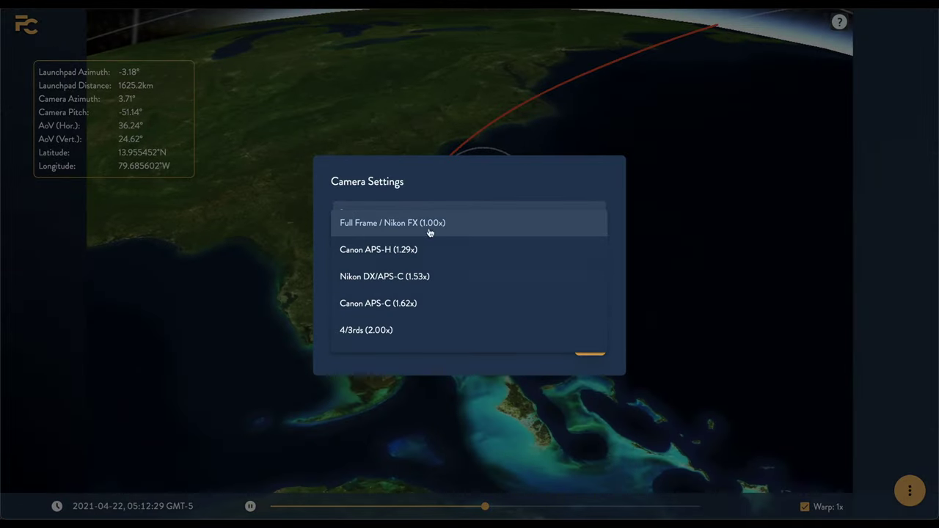
{"action": "left_click", "coordinate": [410, 282]}
{"action": "left_click", "coordinate": [424, 266]}
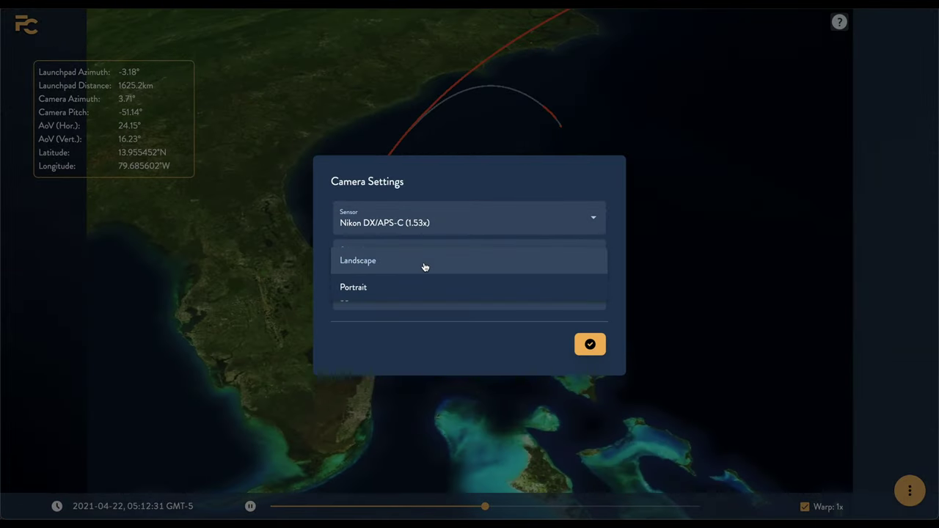
{"action": "left_click", "coordinate": [377, 291]}
{"action": "left_click", "coordinate": [589, 345]}
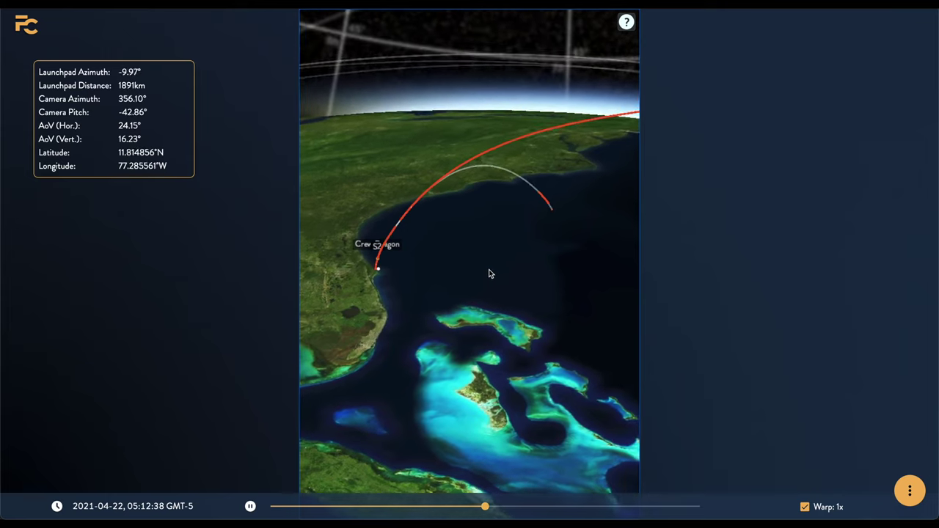
{"action": "left_click", "coordinate": [910, 490]}
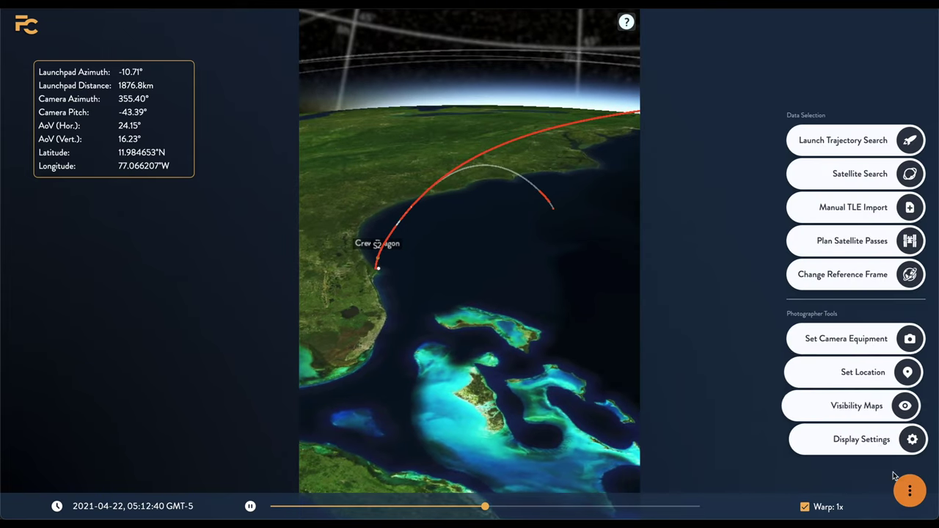
Set the observer location to Cocoa Beach, FL via address search and rewind the clock to 05:11.
{"action": "left_click", "coordinate": [831, 377]}
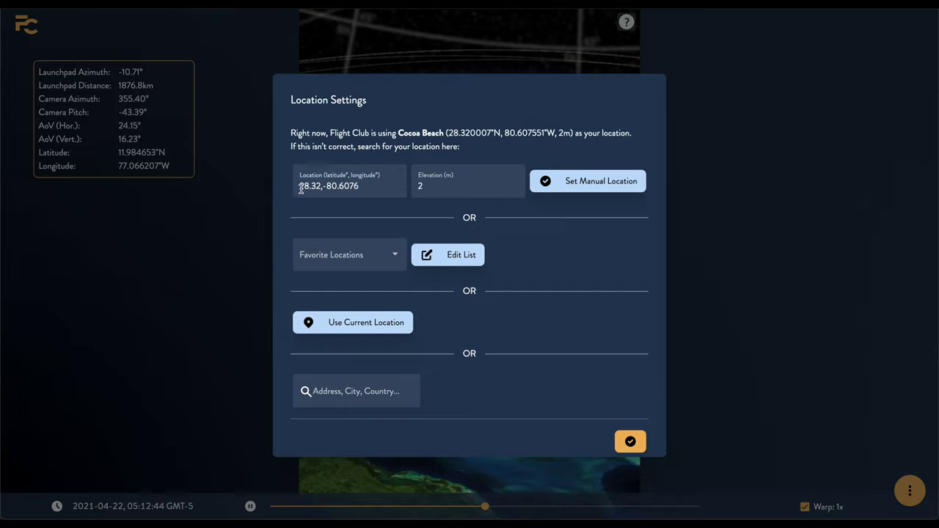
{"action": "left_click", "coordinate": [569, 187]}
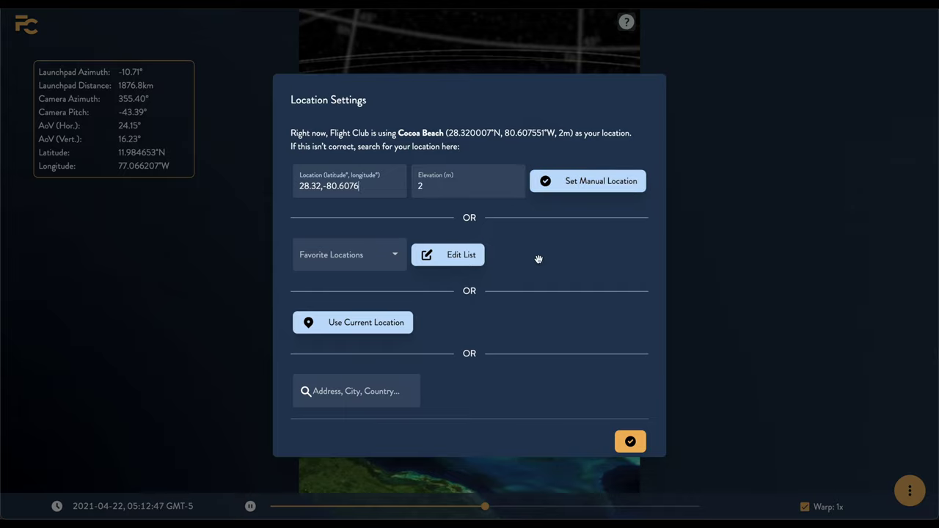
{"action": "left_click", "coordinate": [372, 260]}
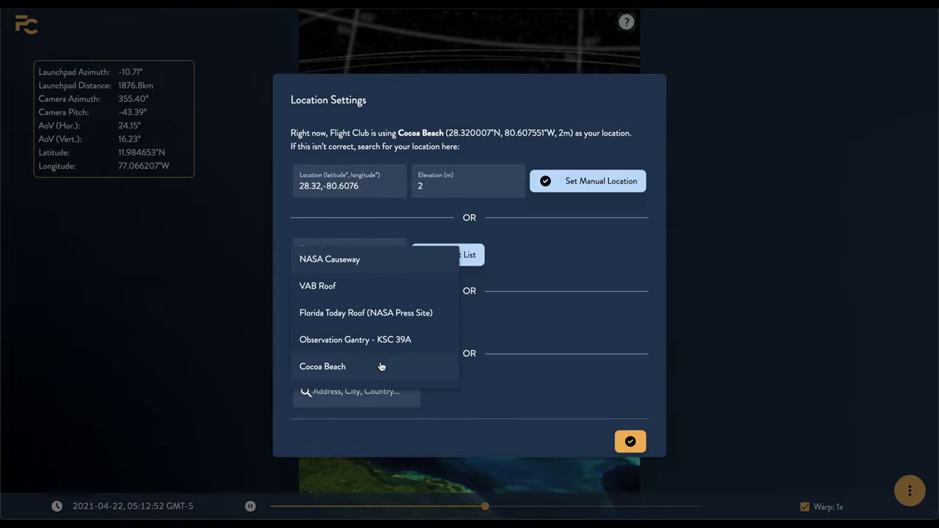
{"action": "scroll", "coordinate": [381, 366], "scroll_direction": "down", "scroll_amount": 2}
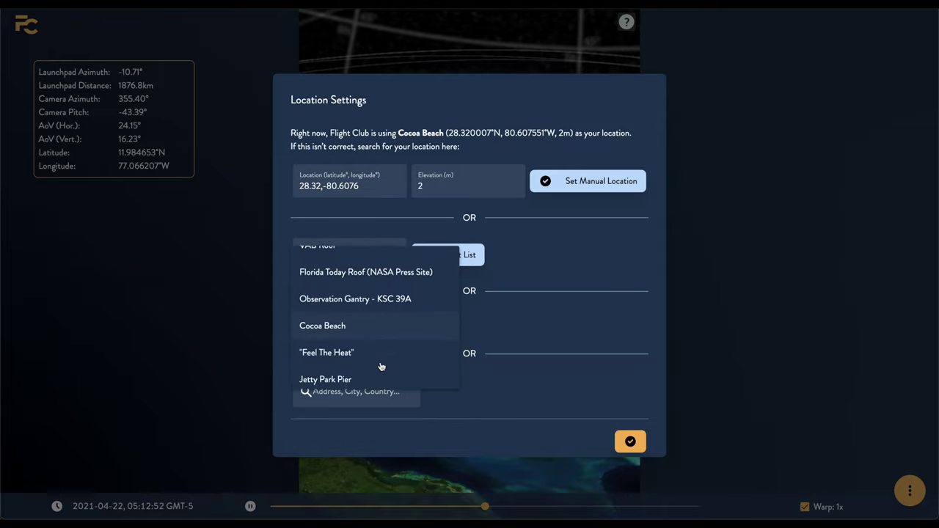
{"action": "left_click", "coordinate": [488, 323]}
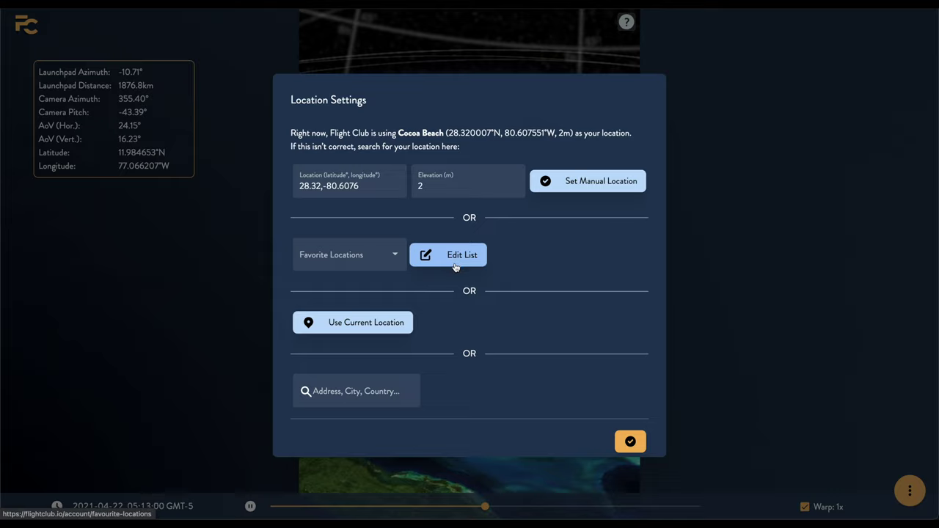
{"action": "left_click", "coordinate": [372, 394]}
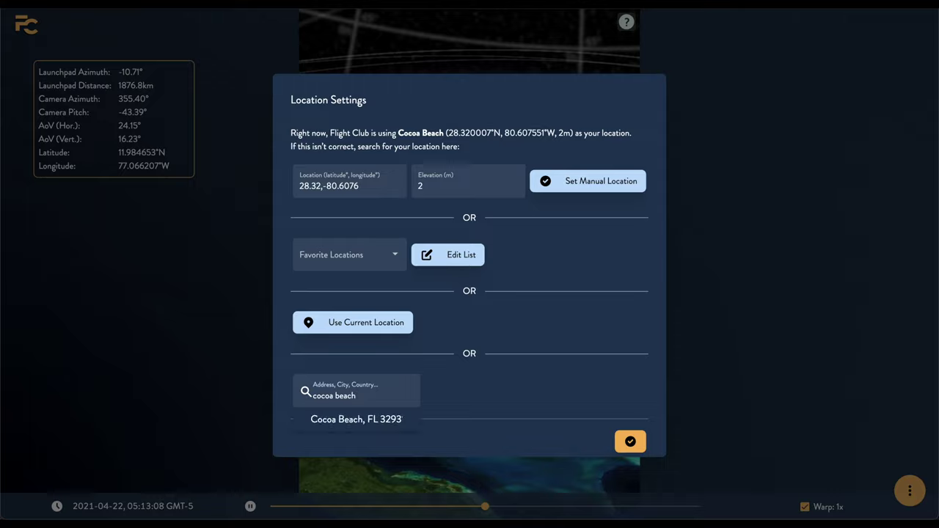
{"action": "left_click", "coordinate": [366, 420]}
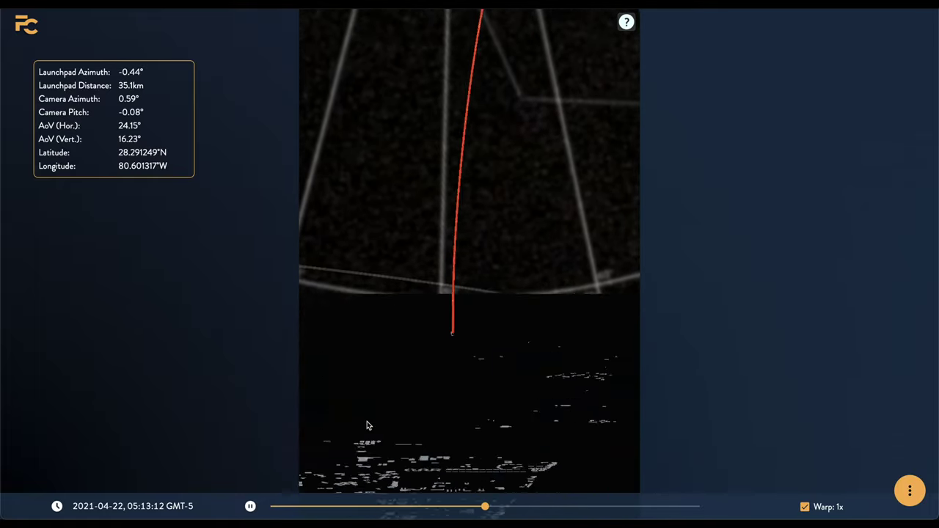
{"action": "left_click", "coordinate": [57, 507]}
{"action": "left_click", "coordinate": [914, 482]}
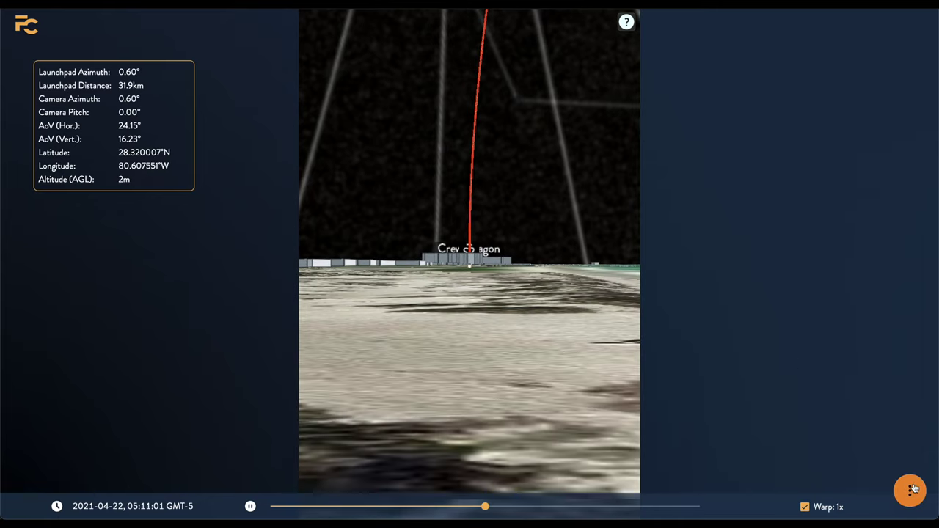
Use an 18 mm lens, Full Frame / Nikon FX sensor, Landscape orientation, and orbit up to frame the arc.
{"action": "left_click", "coordinate": [909, 338]}
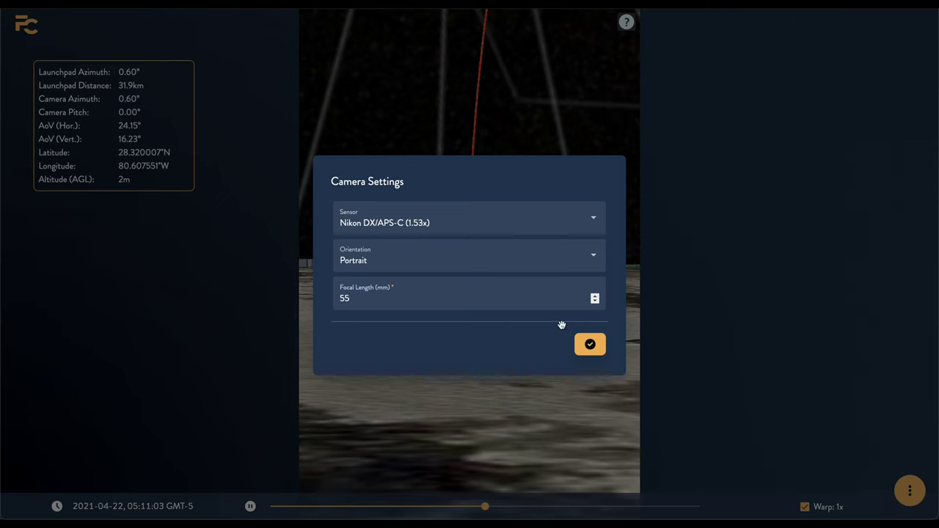
{"action": "type", "text": "18"}
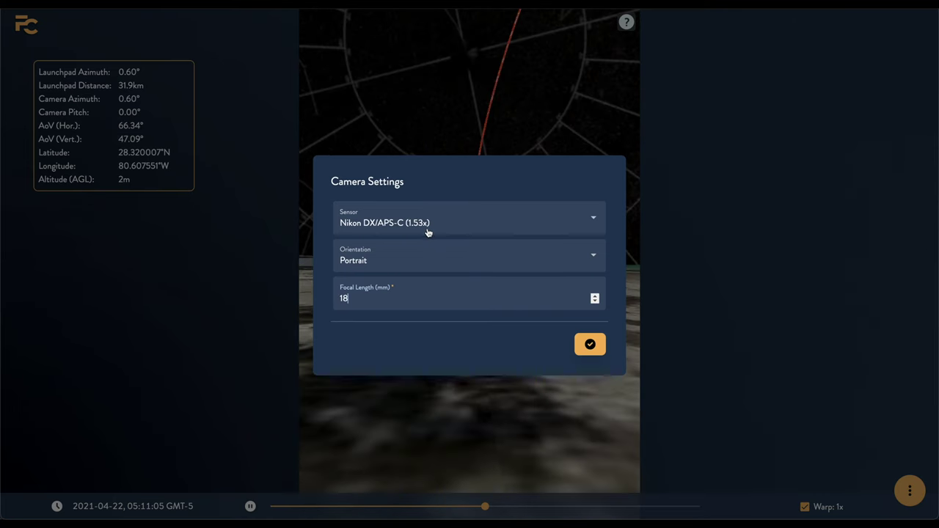
{"action": "left_click", "coordinate": [427, 227]}
{"action": "left_click", "coordinate": [416, 170]}
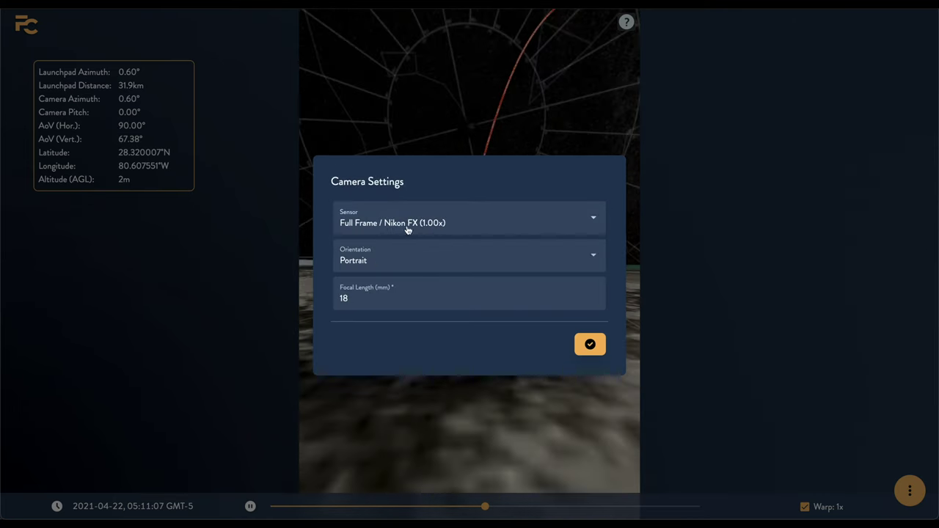
{"action": "left_click", "coordinate": [399, 265]}
{"action": "left_click", "coordinate": [410, 237]}
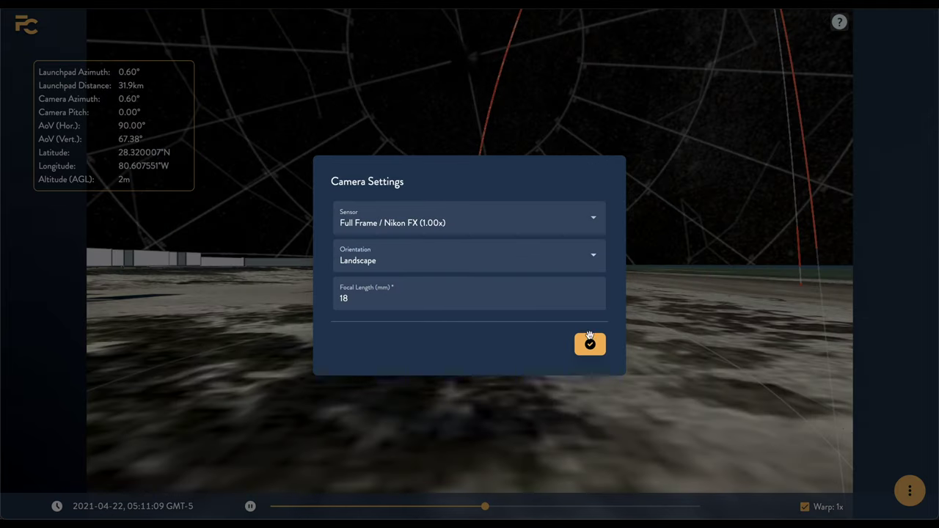
{"action": "left_click", "coordinate": [590, 344]}
{"action": "left_click_drag", "start_coordinate": [670, 96], "coordinate": [393, 292]}
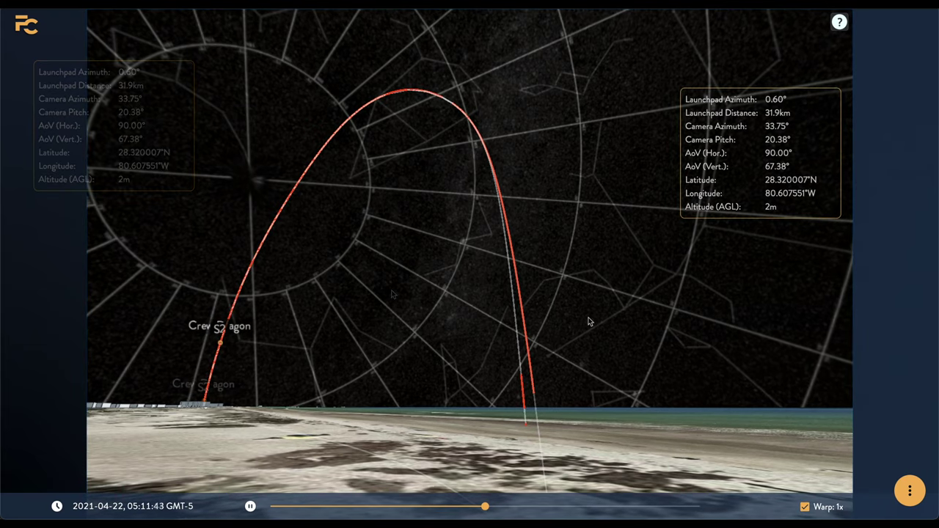
Drag the telemetry readout to the top-left corner and show the Mouse navigation help.
{"action": "left_click_drag", "start_coordinate": [588, 320], "coordinate": [574, 147]}
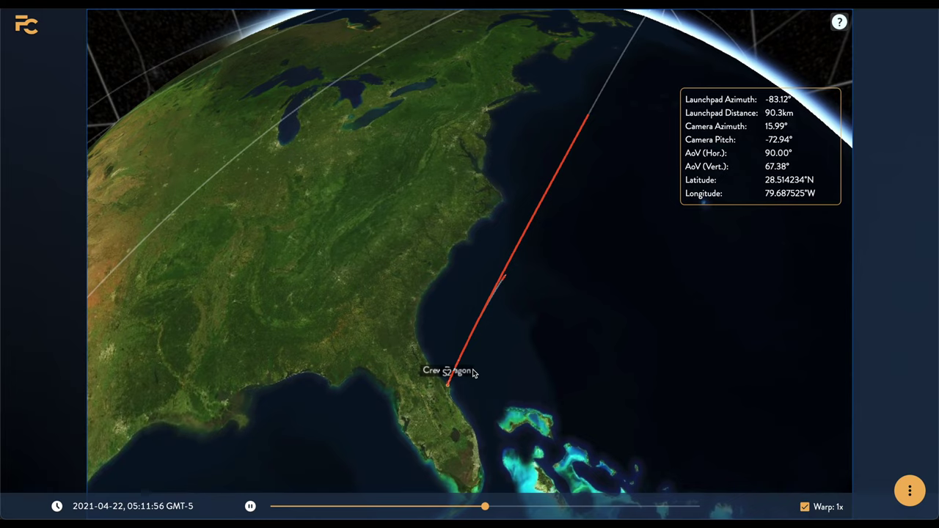
{"action": "left_click", "coordinate": [839, 22]}
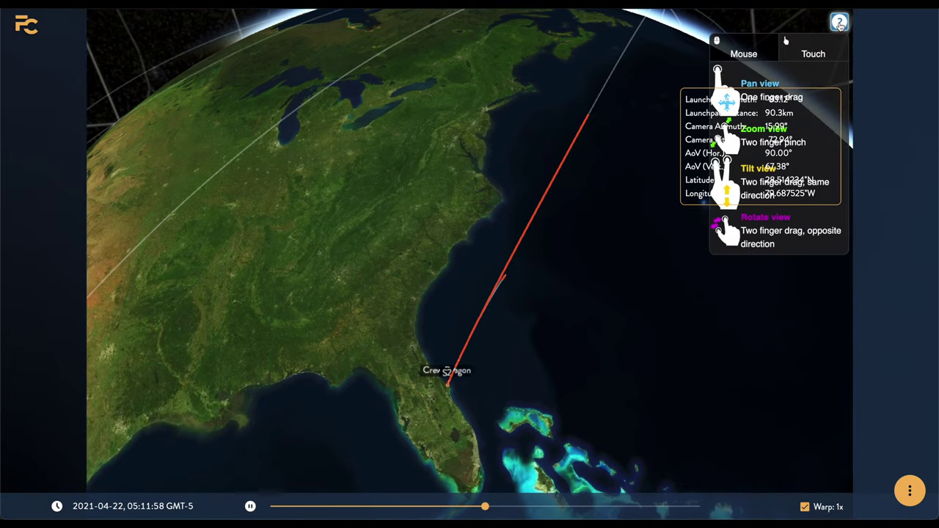
{"action": "left_click_drag", "start_coordinate": [691, 117], "coordinate": [103, 46]}
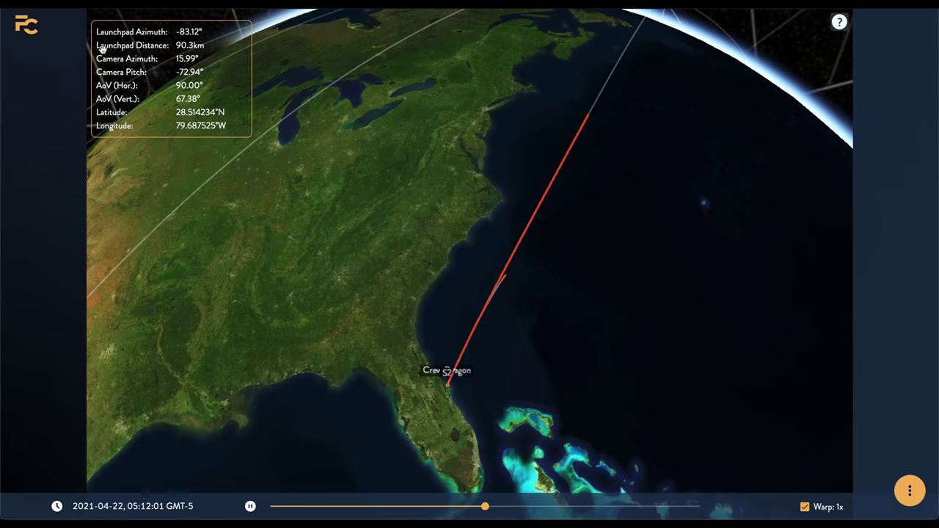
{"action": "left_click", "coordinate": [839, 23]}
{"action": "left_click", "coordinate": [762, 58]}
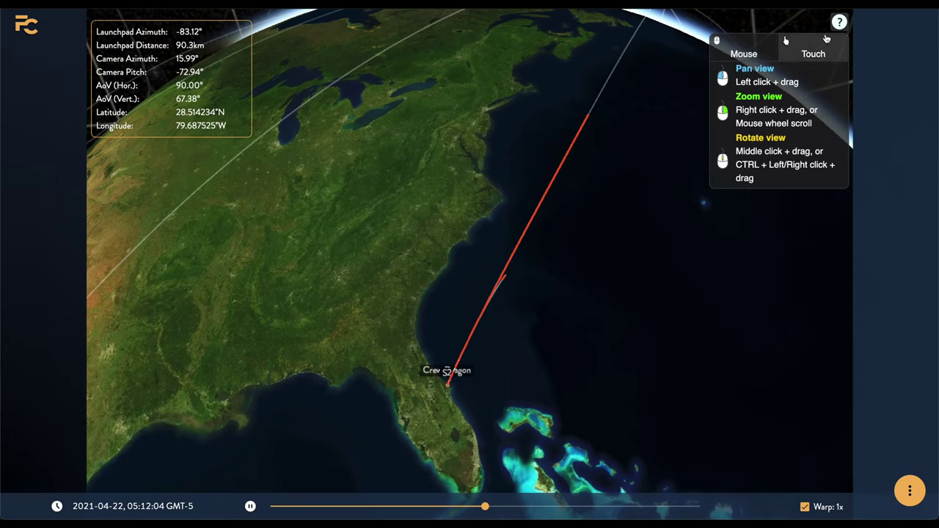
Turn on the Crew Flight 2 (USCV-2) visibility map.
{"action": "left_click", "coordinate": [910, 490]}
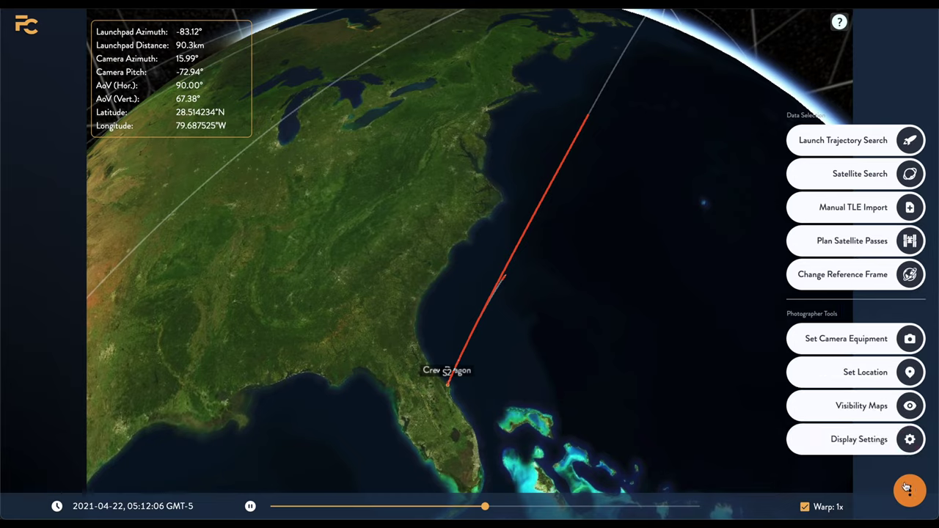
{"action": "left_click", "coordinate": [812, 406]}
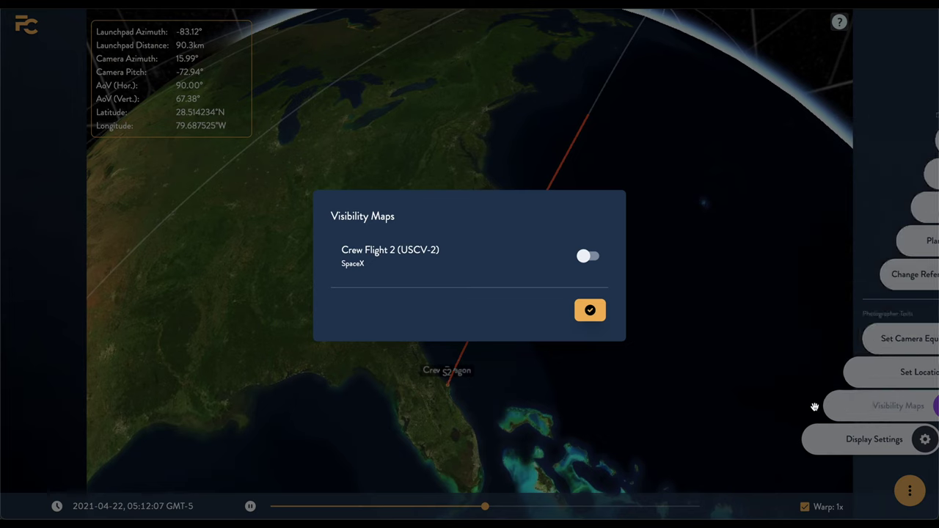
{"action": "left_click", "coordinate": [587, 256]}
{"action": "left_click", "coordinate": [591, 310]}
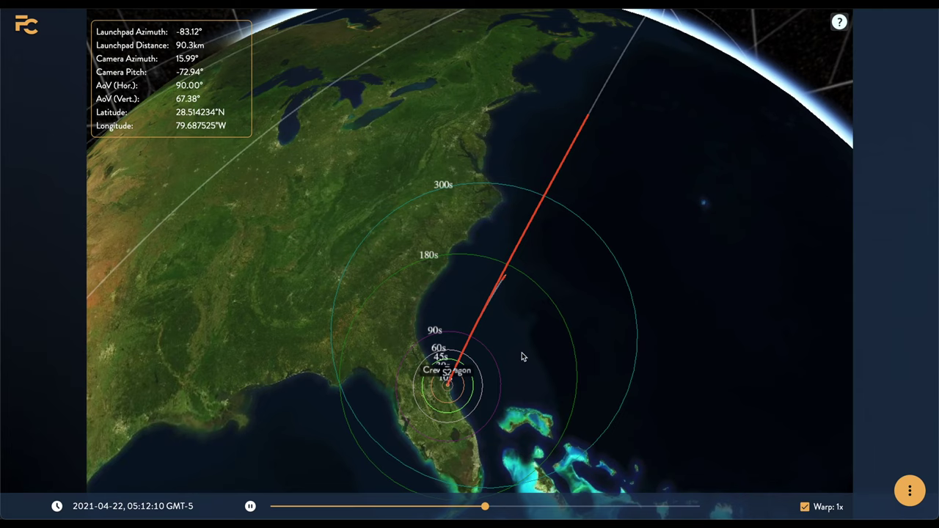
Zoom and tilt the globe to inspect the 10s–300s visibility rings around the launch site.
{"action": "scroll", "coordinate": [449, 376], "scroll_direction": "up", "scroll_amount": 5}
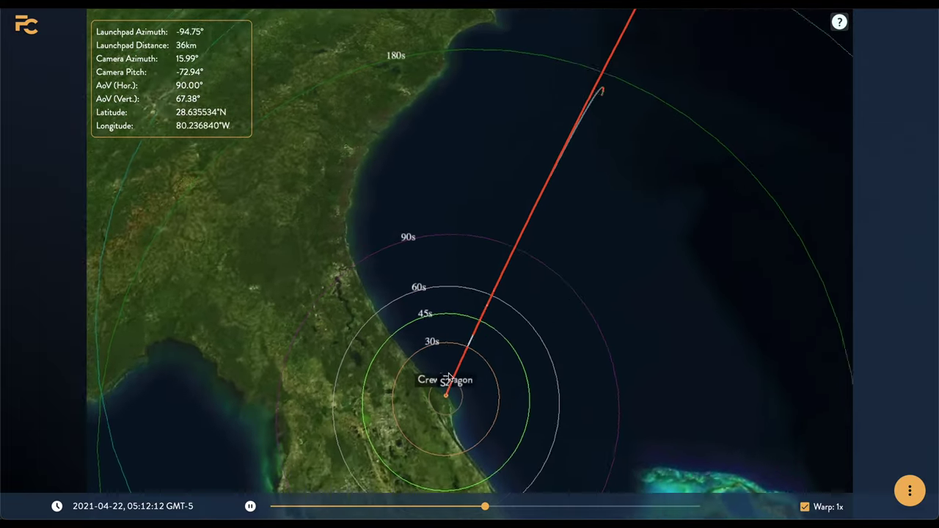
{"action": "left_click_drag", "start_coordinate": [442, 424], "coordinate": [357, 374]}
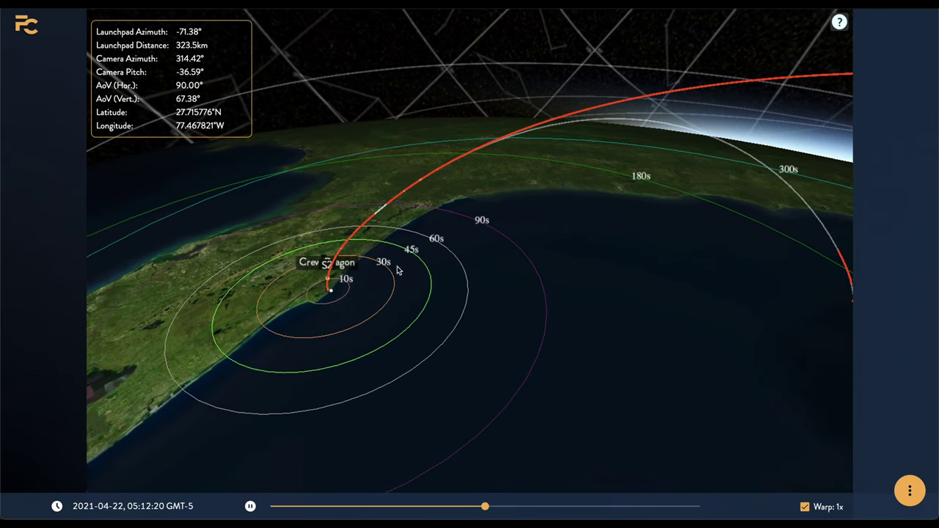
{"action": "left_click_drag", "start_coordinate": [372, 294], "coordinate": [441, 346]}
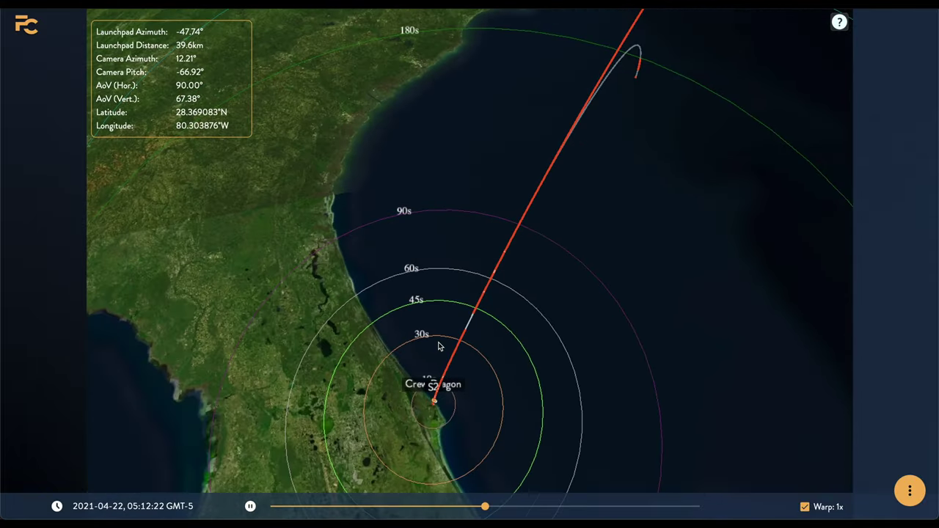
{"action": "scroll", "coordinate": [438, 345], "scroll_direction": "down", "scroll_amount": 5}
{"action": "scroll", "coordinate": [440, 347], "scroll_direction": "down", "scroll_amount": 3}
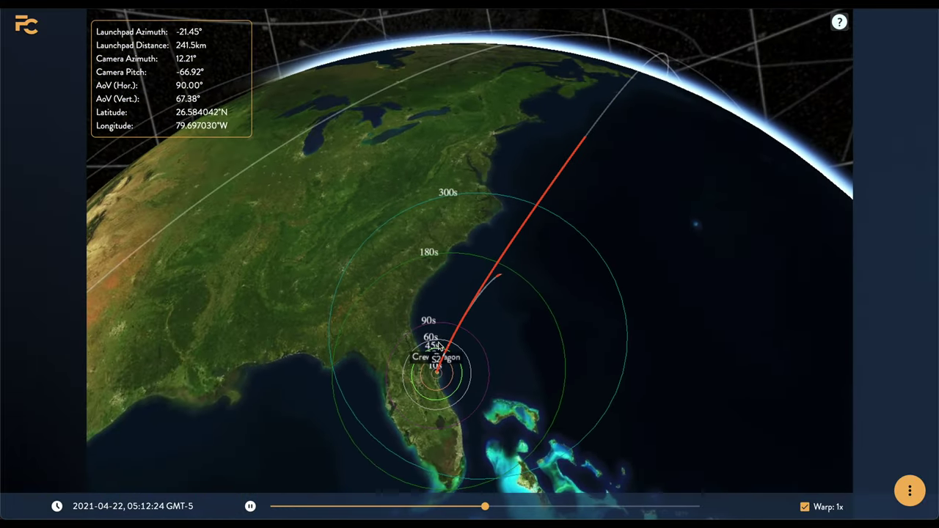
{"action": "scroll", "coordinate": [525, 353], "scroll_direction": "up", "scroll_amount": 4}
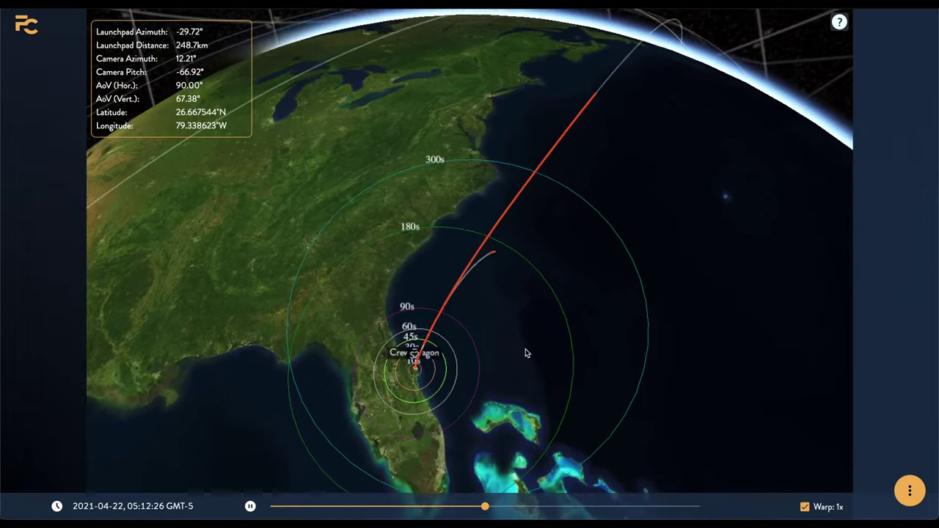
{"action": "left_click_drag", "start_coordinate": [521, 352], "coordinate": [509, 330]}
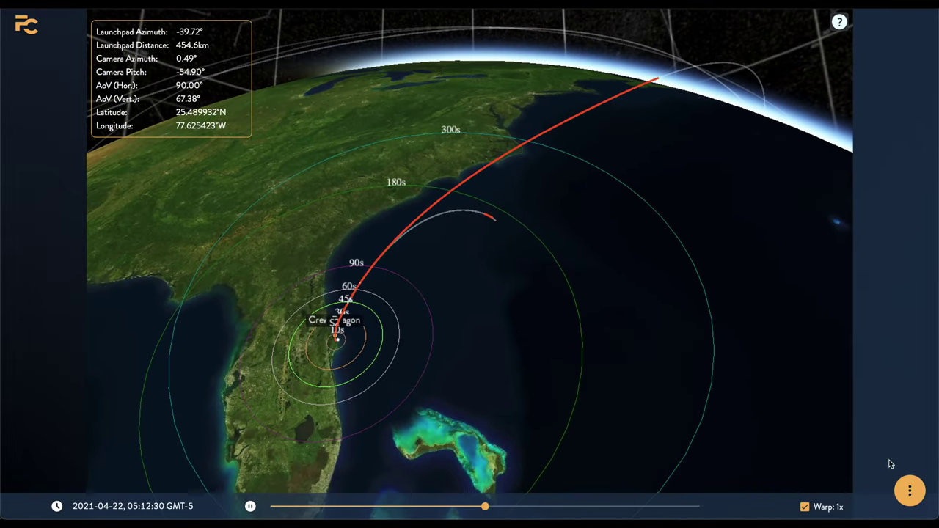
Disable Kerbal Mode, Show Constellations and Dark Night Side, then go to the Pricing page.
{"action": "left_click", "coordinate": [909, 489]}
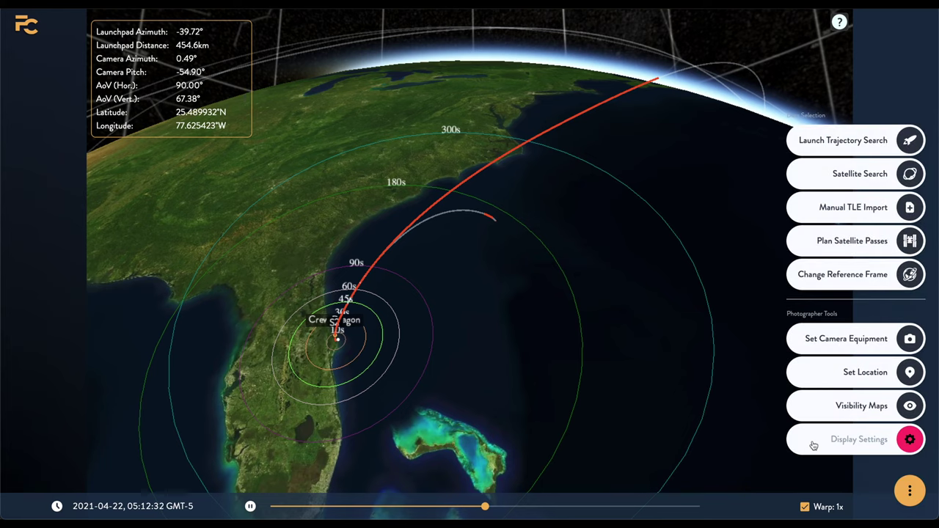
{"action": "left_click", "coordinate": [813, 443]}
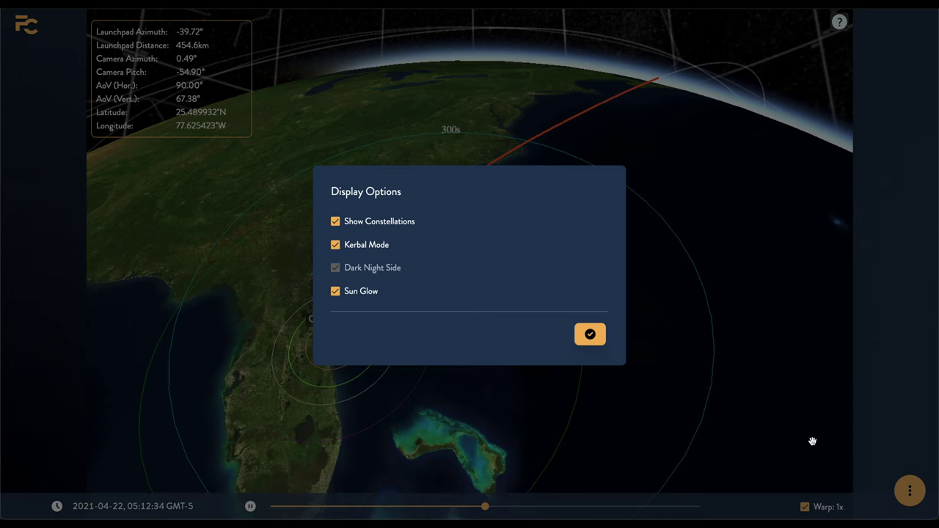
{"action": "left_click", "coordinate": [382, 249]}
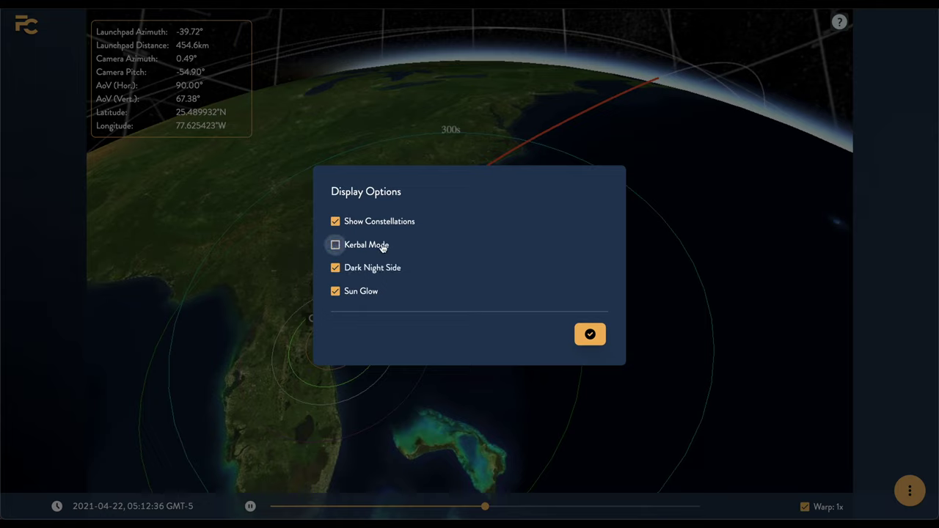
{"action": "left_click", "coordinate": [371, 224]}
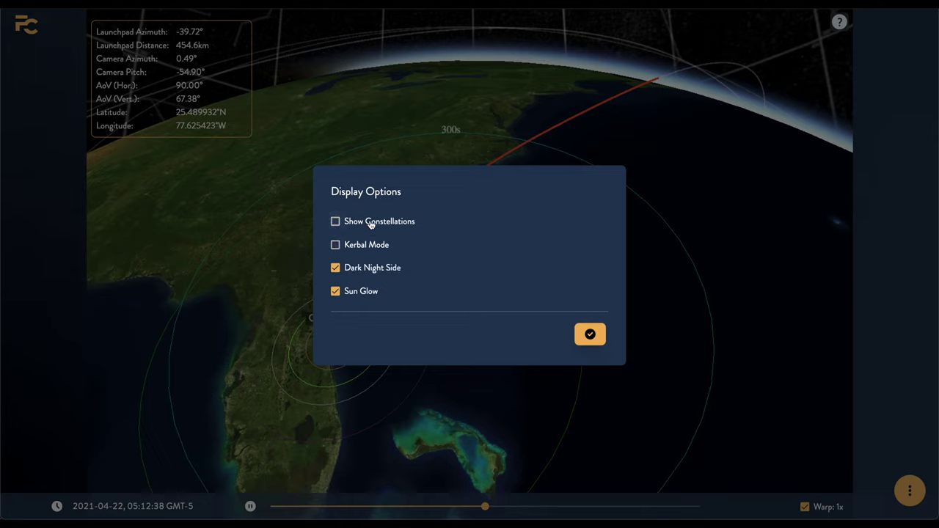
{"action": "left_click", "coordinate": [380, 270]}
{"action": "left_click", "coordinate": [590, 336]}
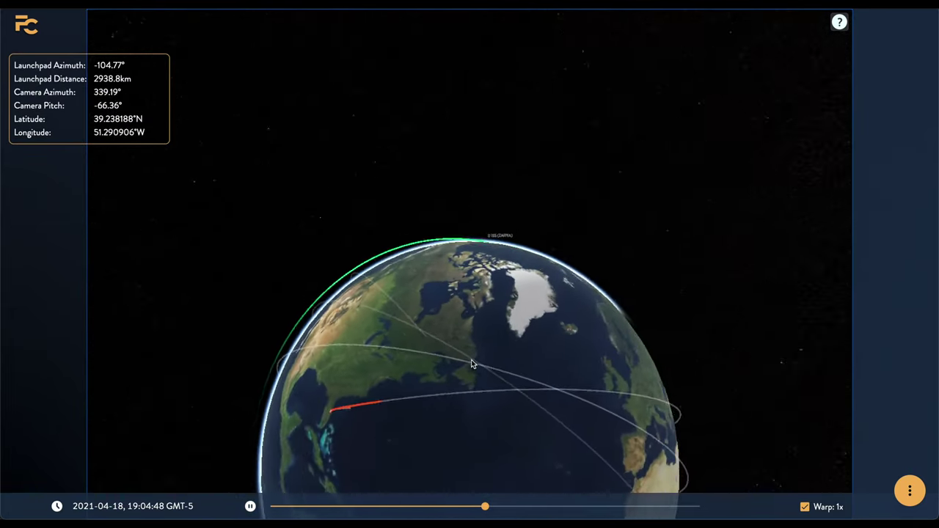
{"action": "left_click_drag", "start_coordinate": [465, 411], "coordinate": [480, 214]}
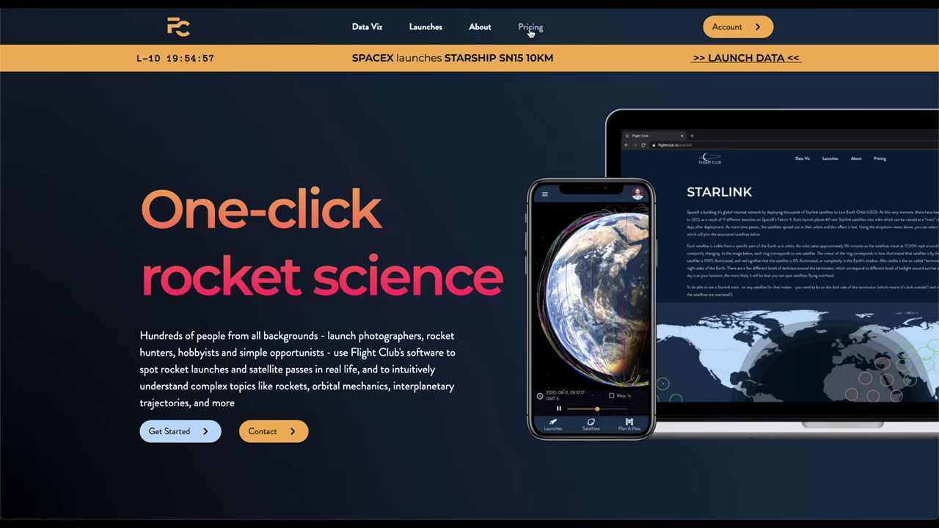
{"action": "left_click", "coordinate": [530, 29]}
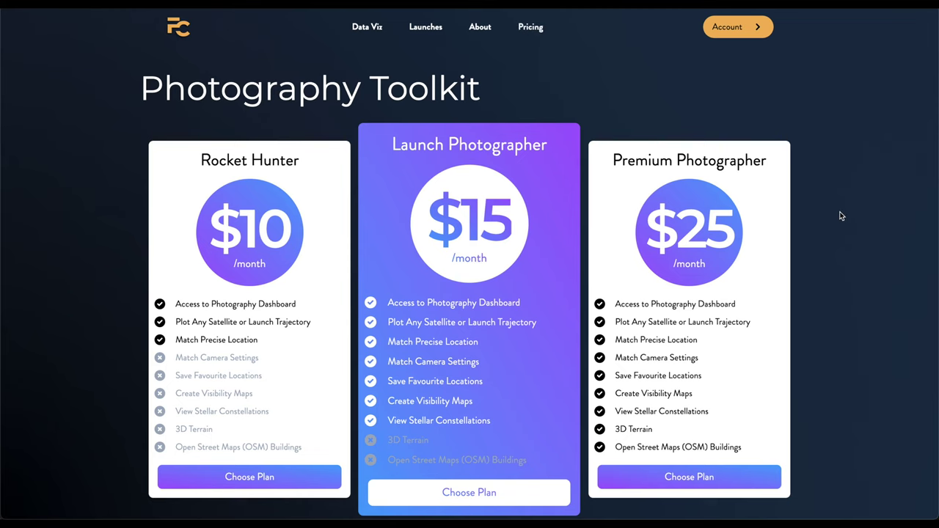
Scroll past the pricing plans through the launch photo gallery (Mars 2020, CRS 20, SAOCOM 1A).
{"action": "scroll", "coordinate": [840, 213], "scroll_direction": "down", "scroll_amount": 1}
{"action": "scroll", "coordinate": [841, 215], "scroll_direction": "down", "scroll_amount": 6}
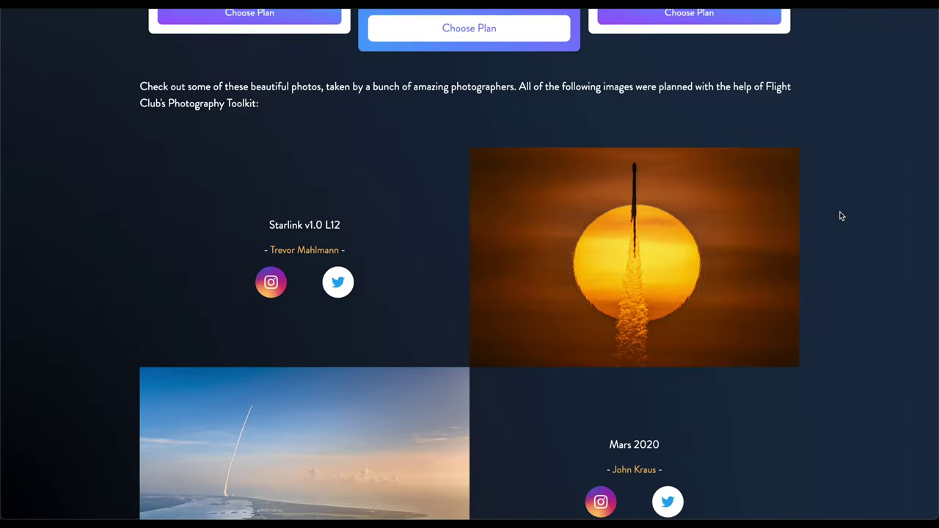
{"action": "scroll", "coordinate": [841, 216], "scroll_direction": "down", "scroll_amount": 5}
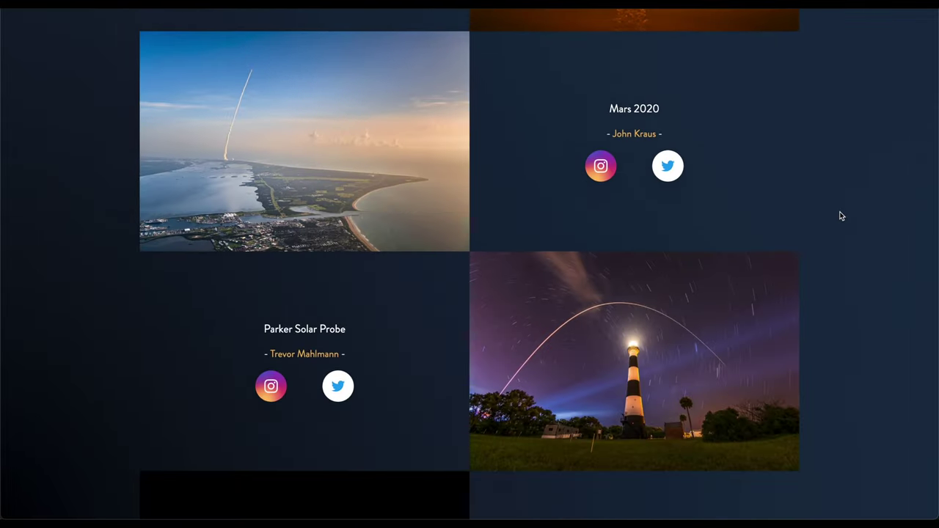
{"action": "scroll", "coordinate": [841, 215], "scroll_direction": "down", "scroll_amount": 7}
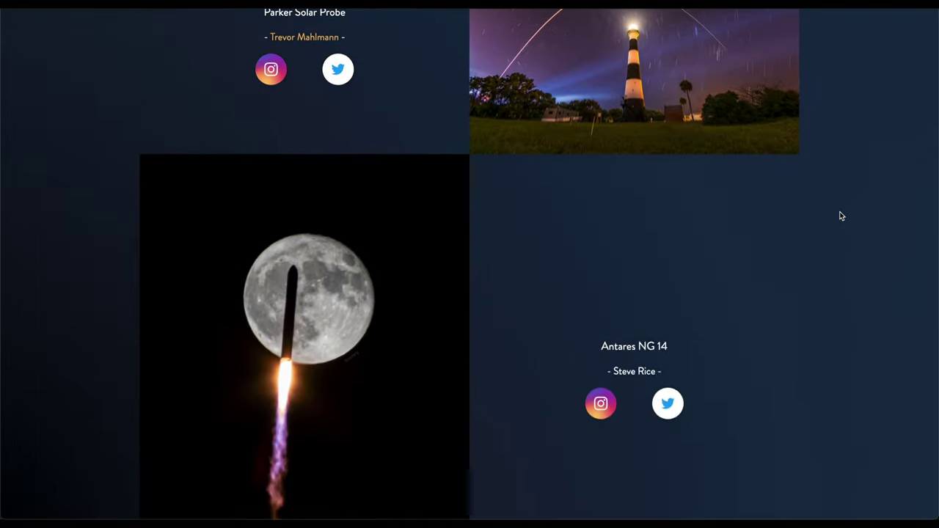
{"action": "scroll", "coordinate": [841, 216], "scroll_direction": "down", "scroll_amount": 7}
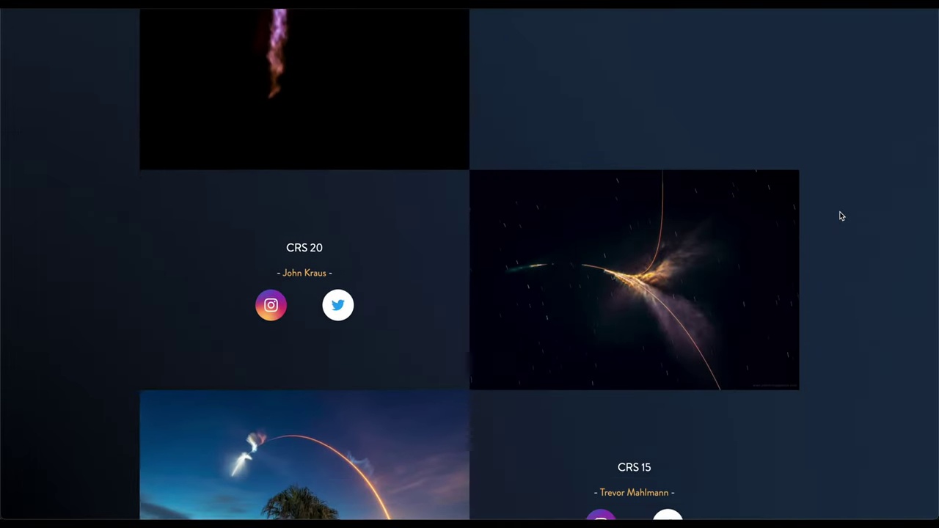
{"action": "scroll", "coordinate": [842, 215], "scroll_direction": "down", "scroll_amount": 7}
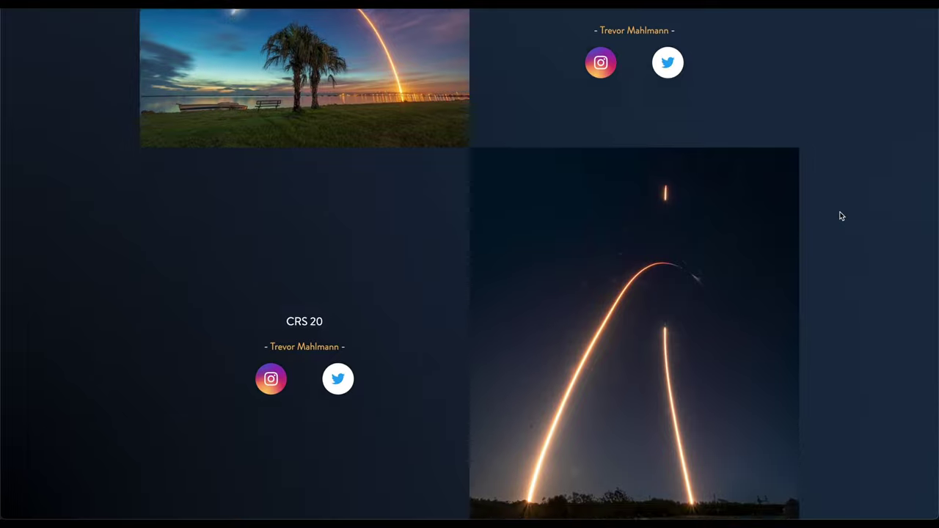
{"action": "scroll", "coordinate": [841, 216], "scroll_direction": "down", "scroll_amount": 5}
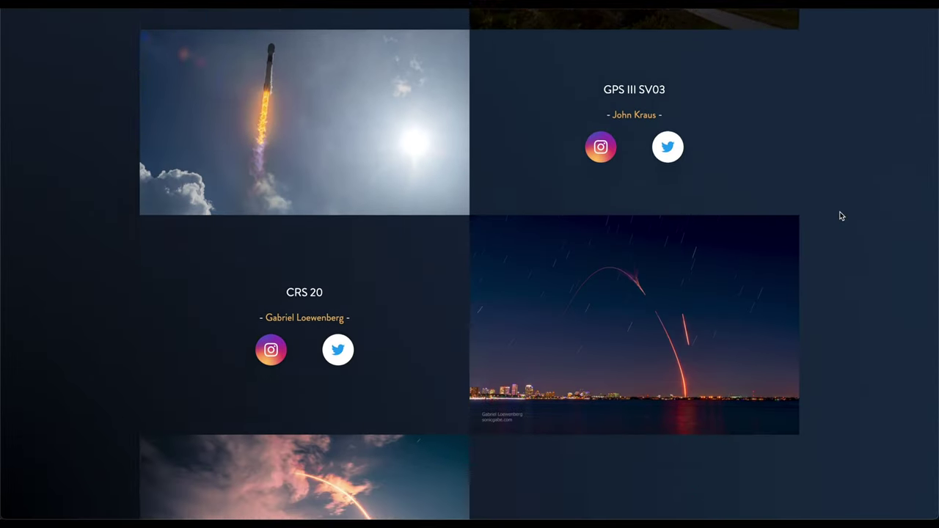
{"action": "scroll", "coordinate": [841, 216], "scroll_direction": "down", "scroll_amount": 8}
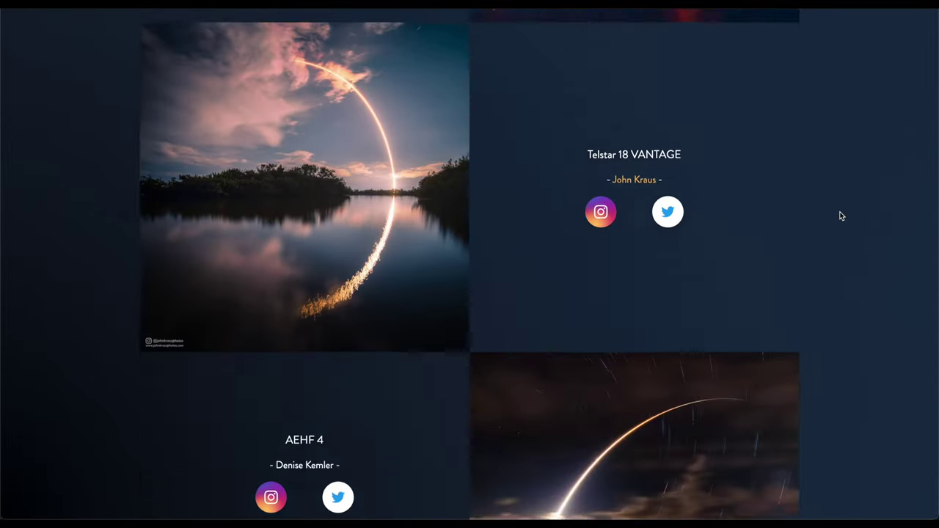
{"action": "scroll", "coordinate": [841, 216], "scroll_direction": "down", "scroll_amount": 7}
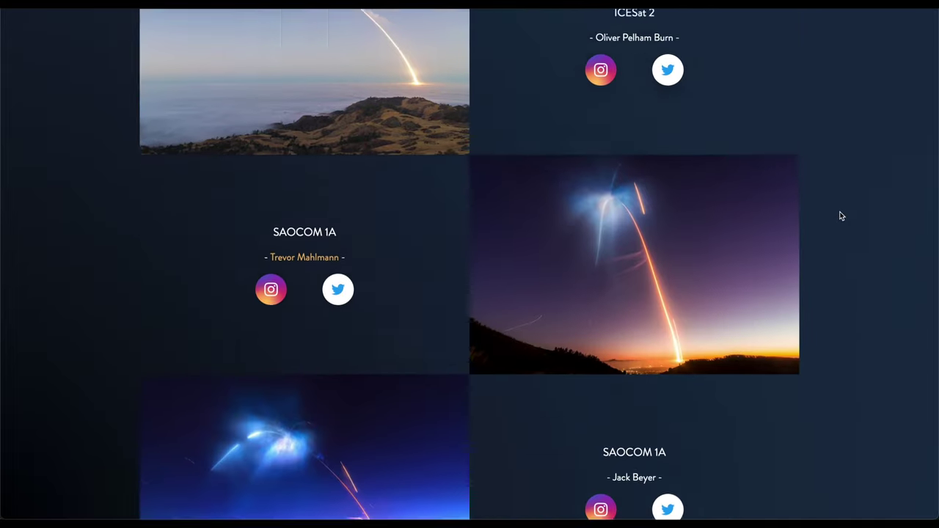
{"action": "scroll", "coordinate": [841, 216], "scroll_direction": "down", "scroll_amount": 3}
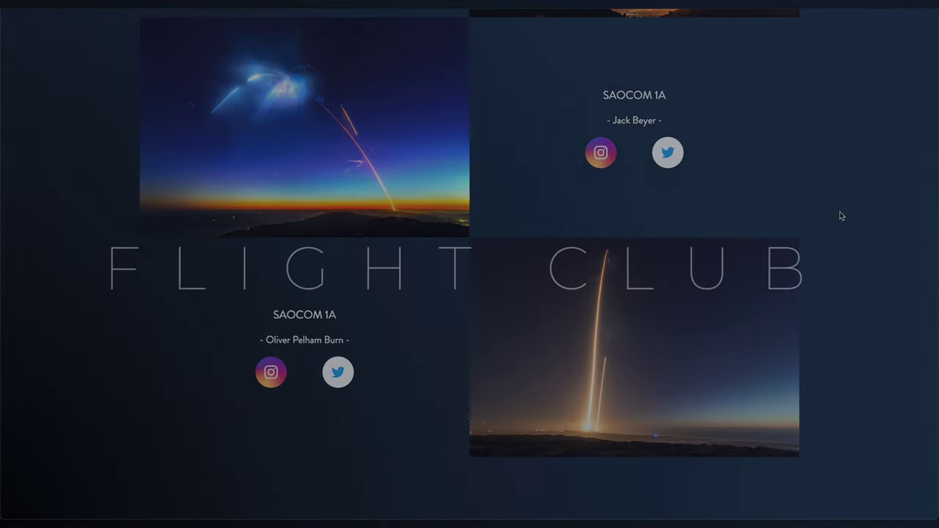